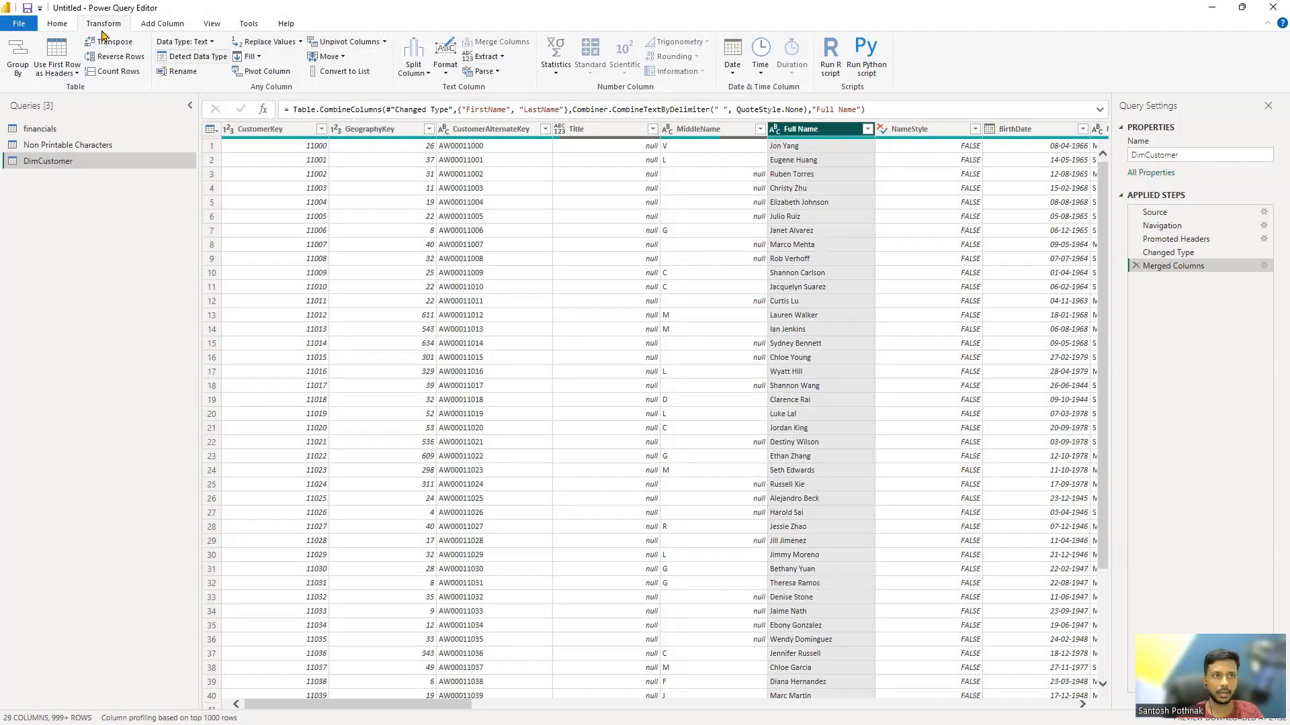
Step: Try replacing the values in the Full Name column with their text lengths, and remove that applied step
click(57, 25)
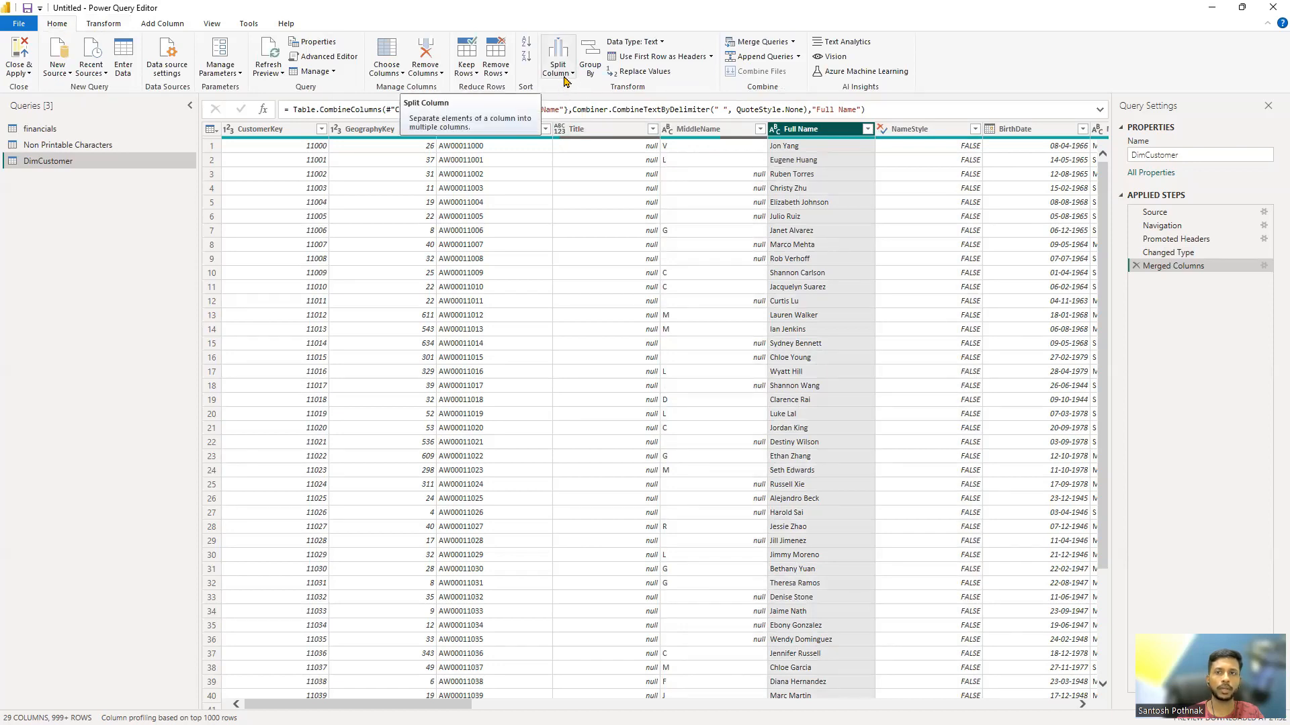
click(104, 23)
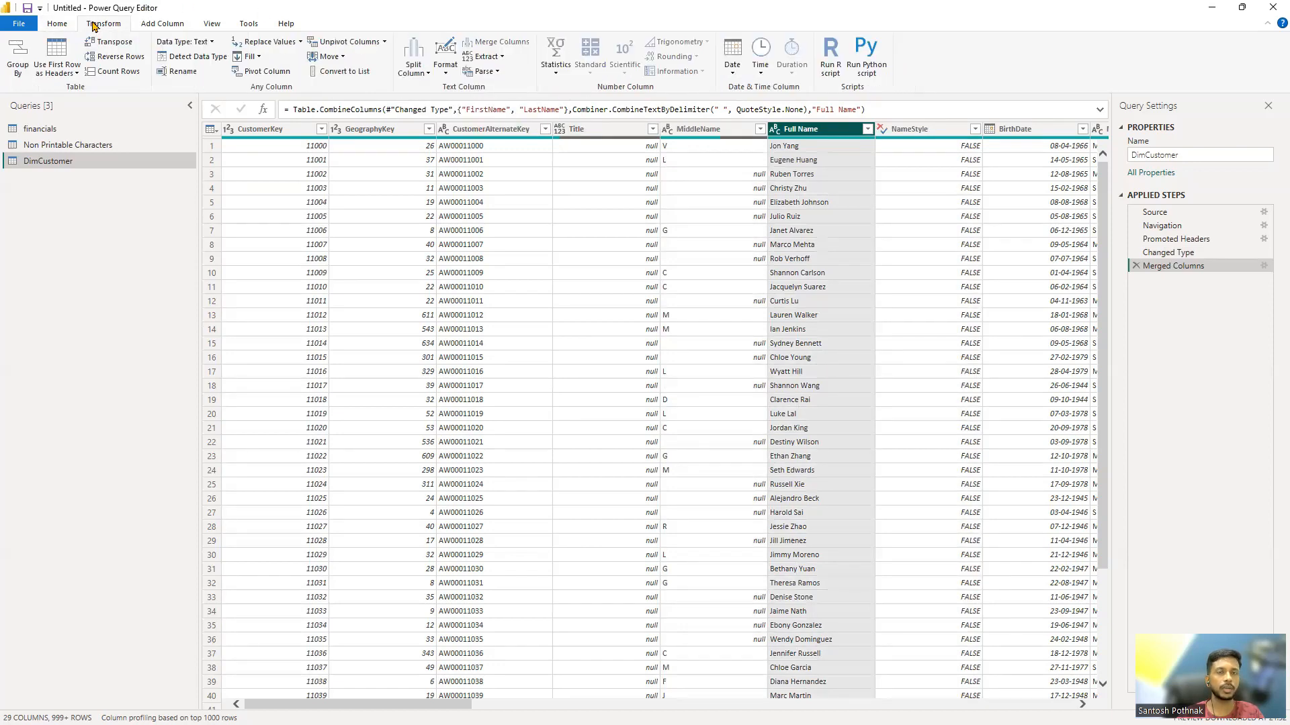
click(501, 58)
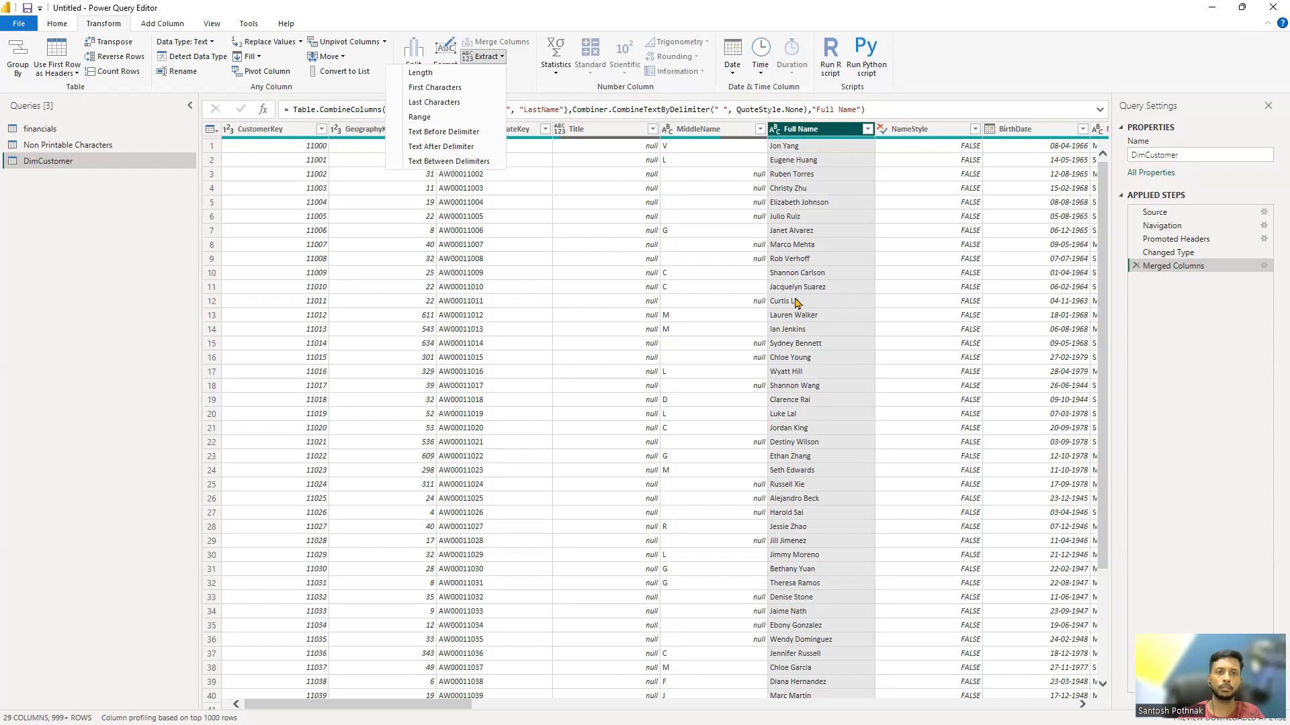
click(442, 76)
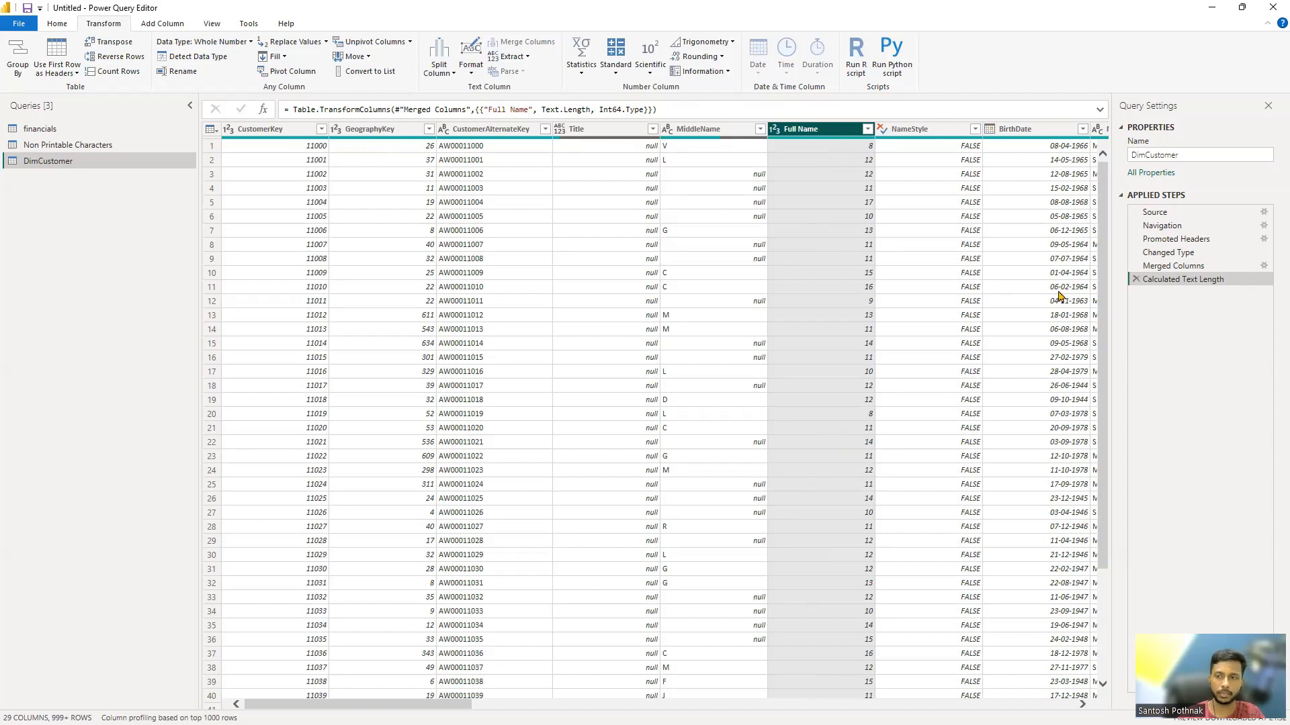
click(1135, 279)
Step: Duplicate the Full Name column and convert the copy's values to their text length
right_click(818, 134)
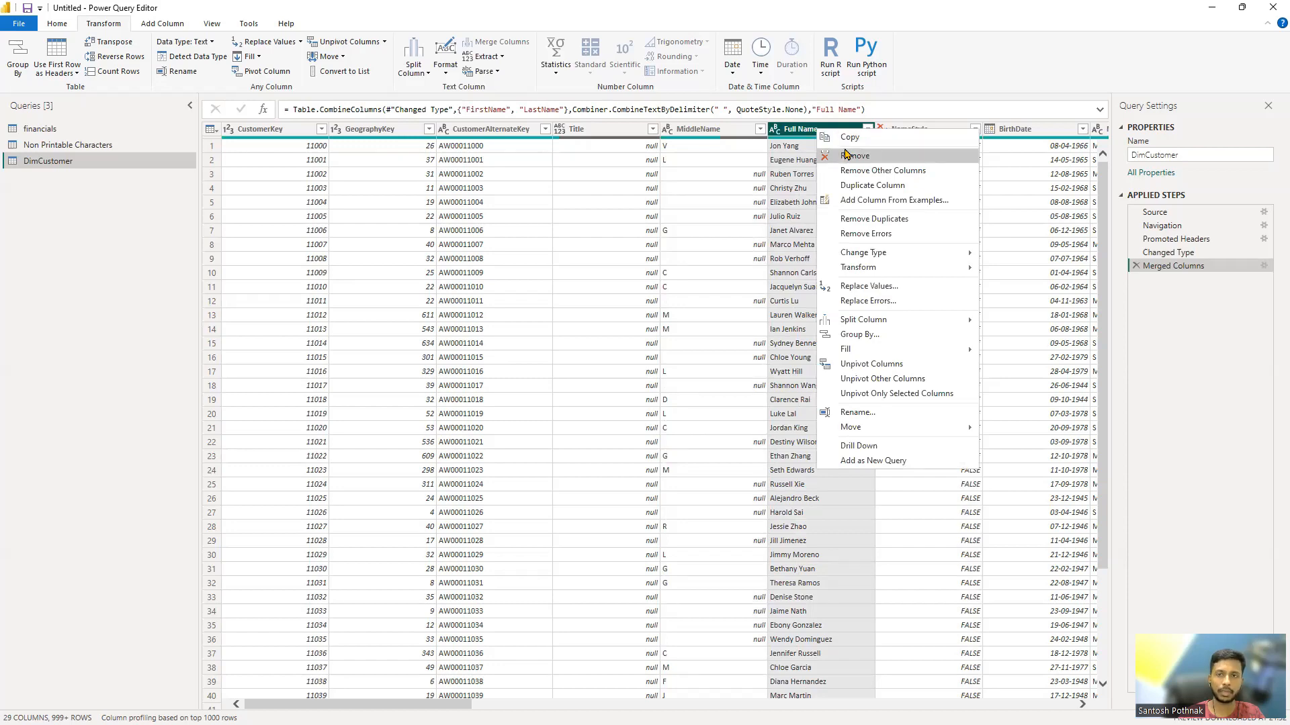
click(859, 185)
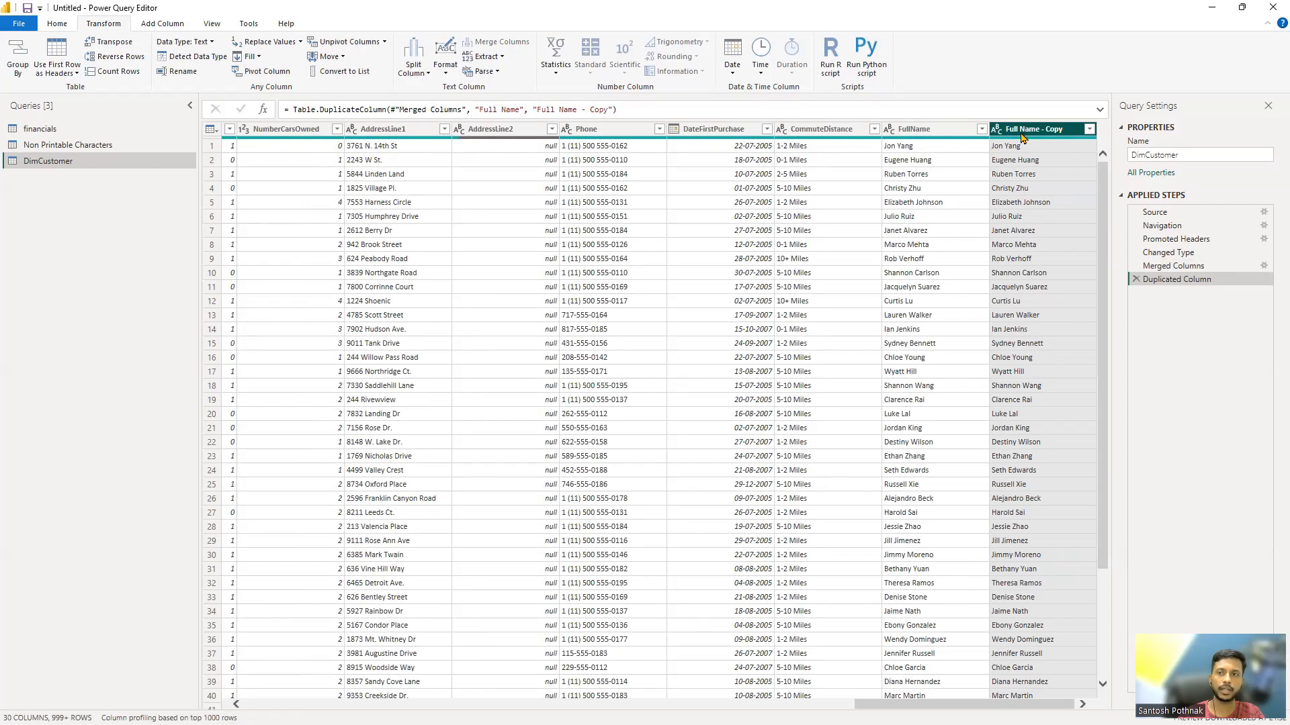
click(482, 57)
click(411, 101)
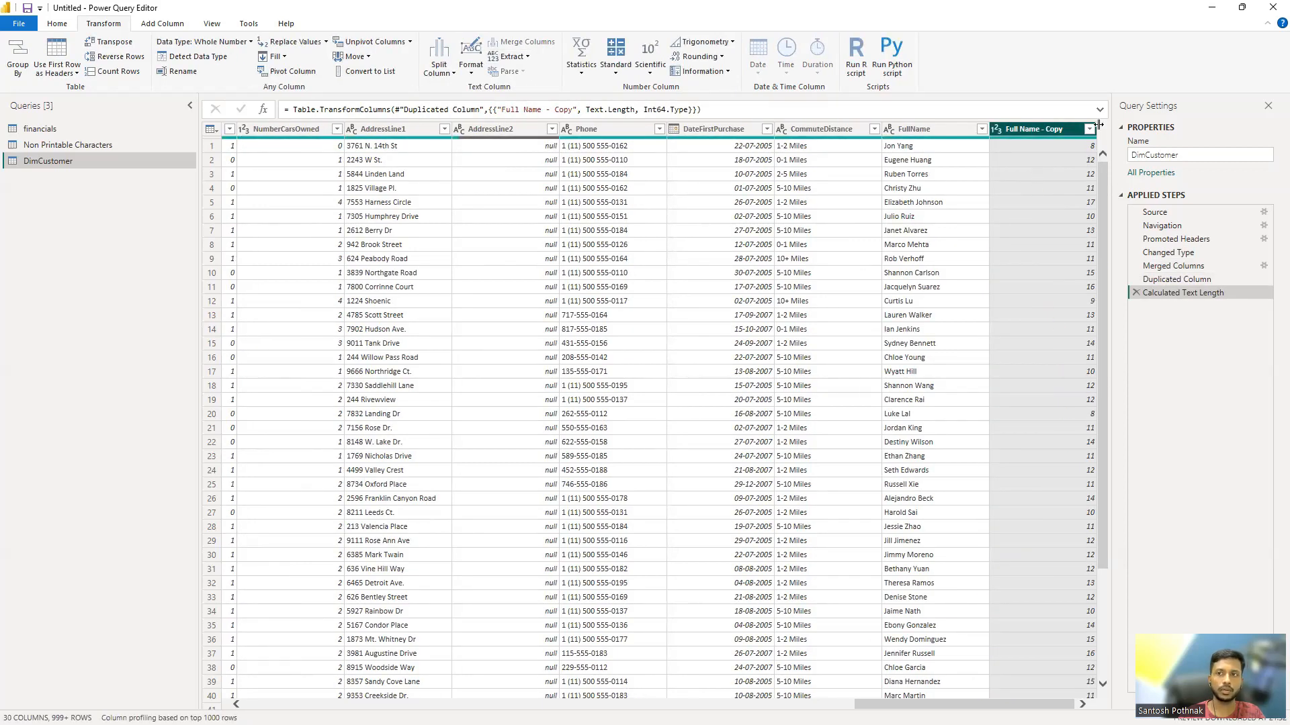
Step: Examine the distinct text lengths in the Full Name - Copy column's filter list without applying a filter
click(1088, 129)
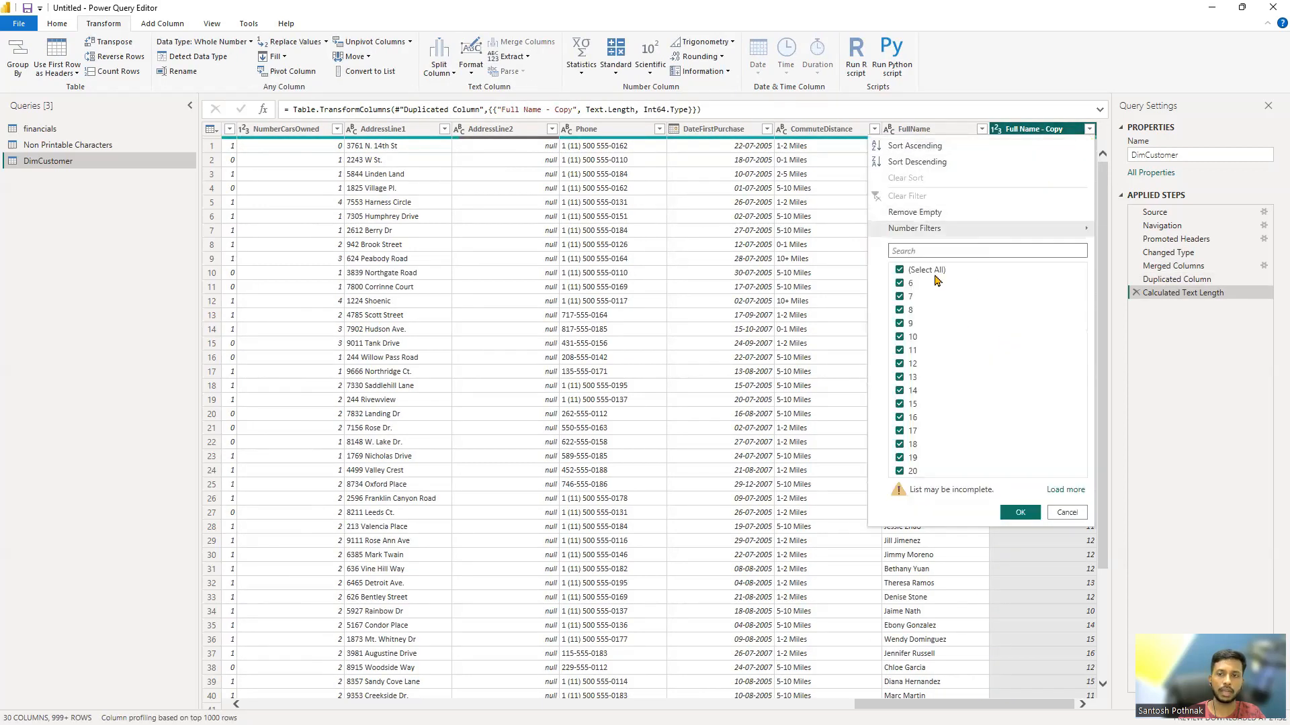
click(925, 270)
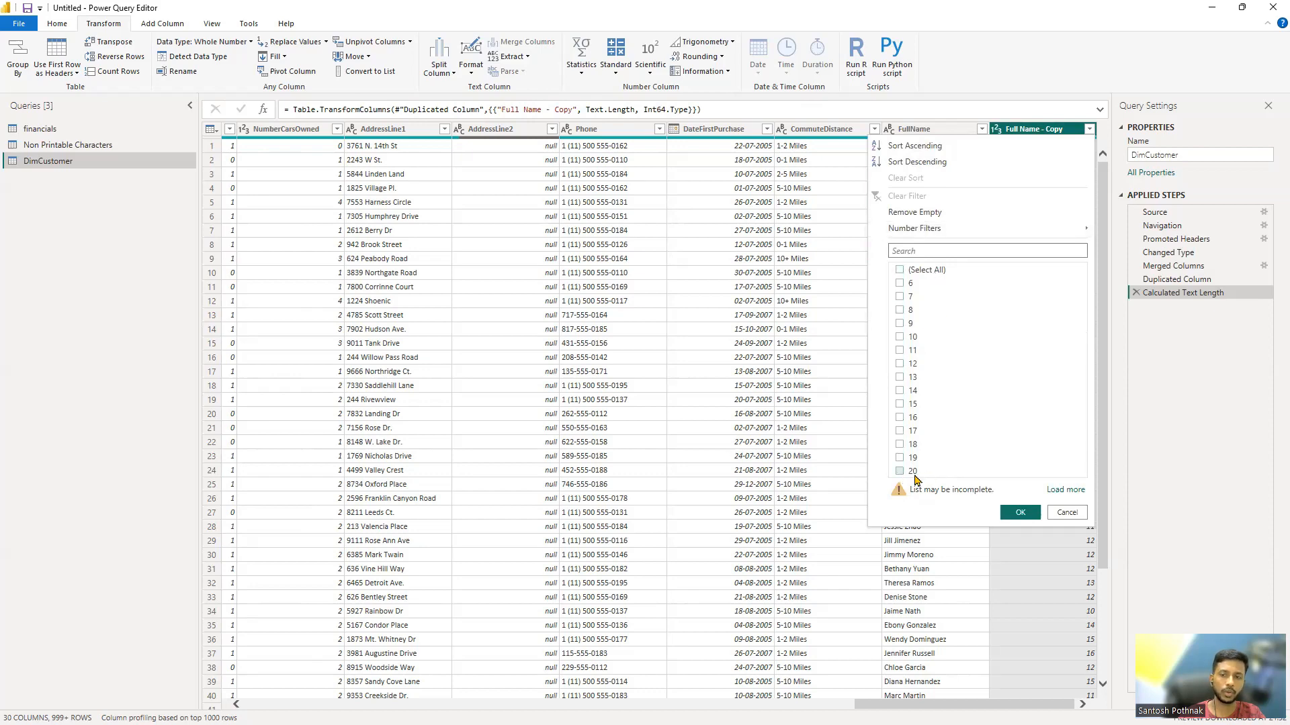
click(1068, 512)
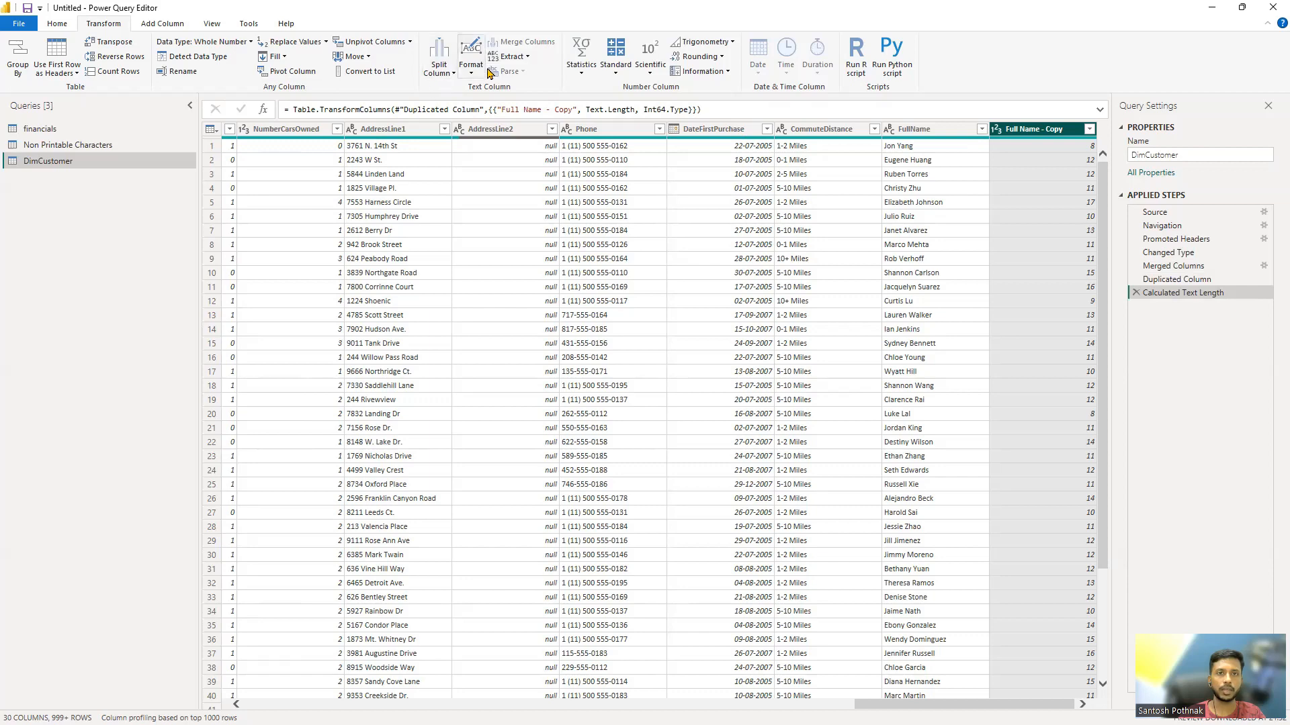
Step: Extract the first 5 characters of the CustomerAlternateKey column
click(512, 57)
drag(896, 704, 278, 704)
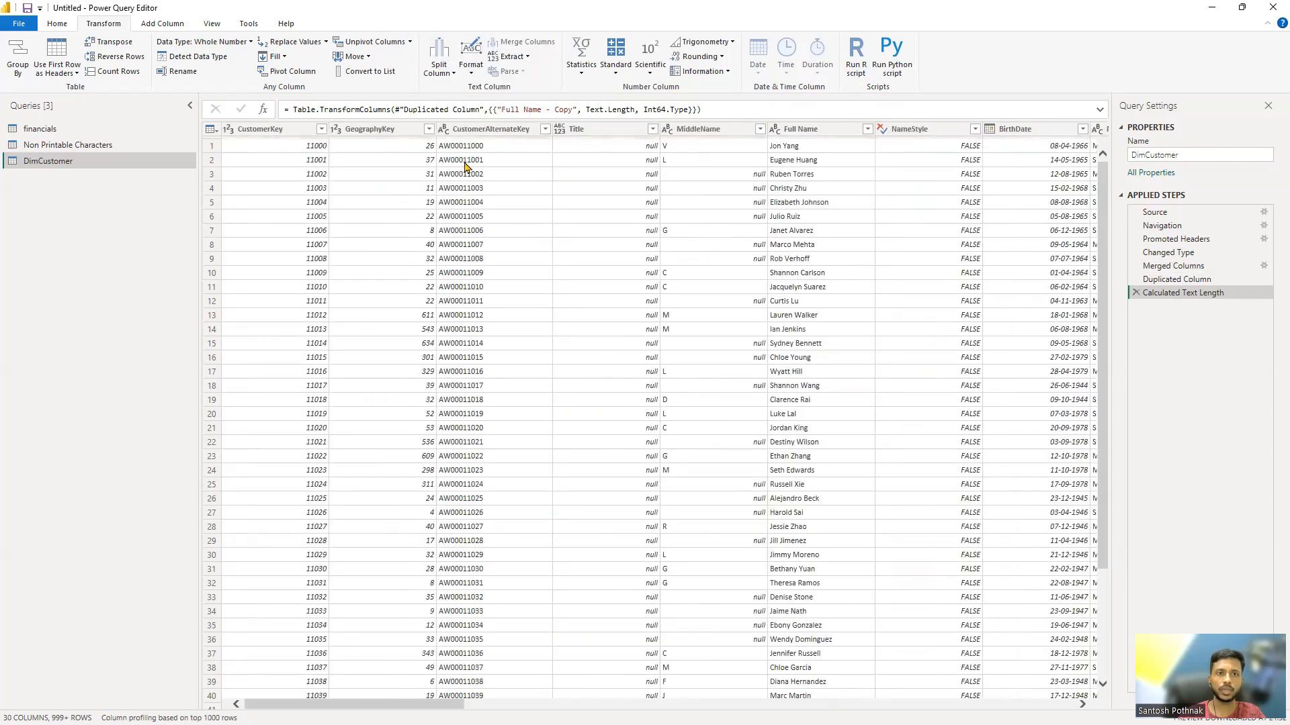
click(491, 131)
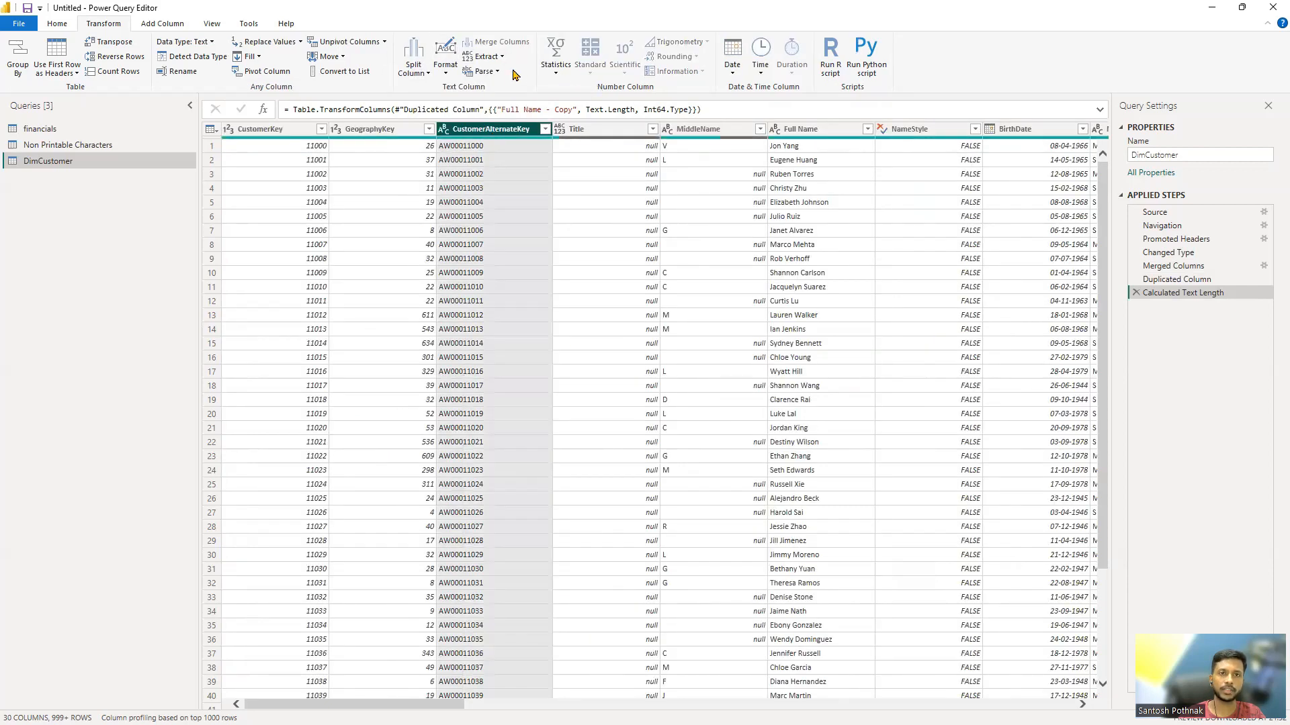
click(482, 57)
click(474, 87)
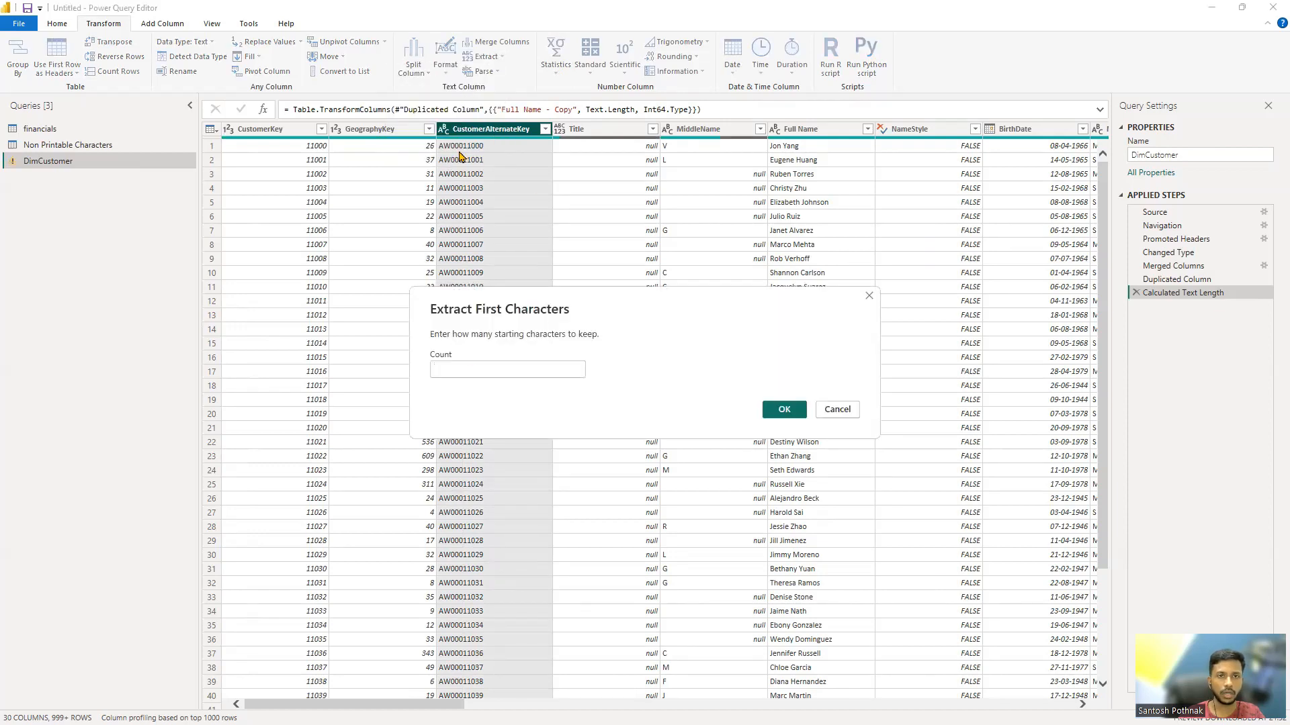
text(5)
key(Return)
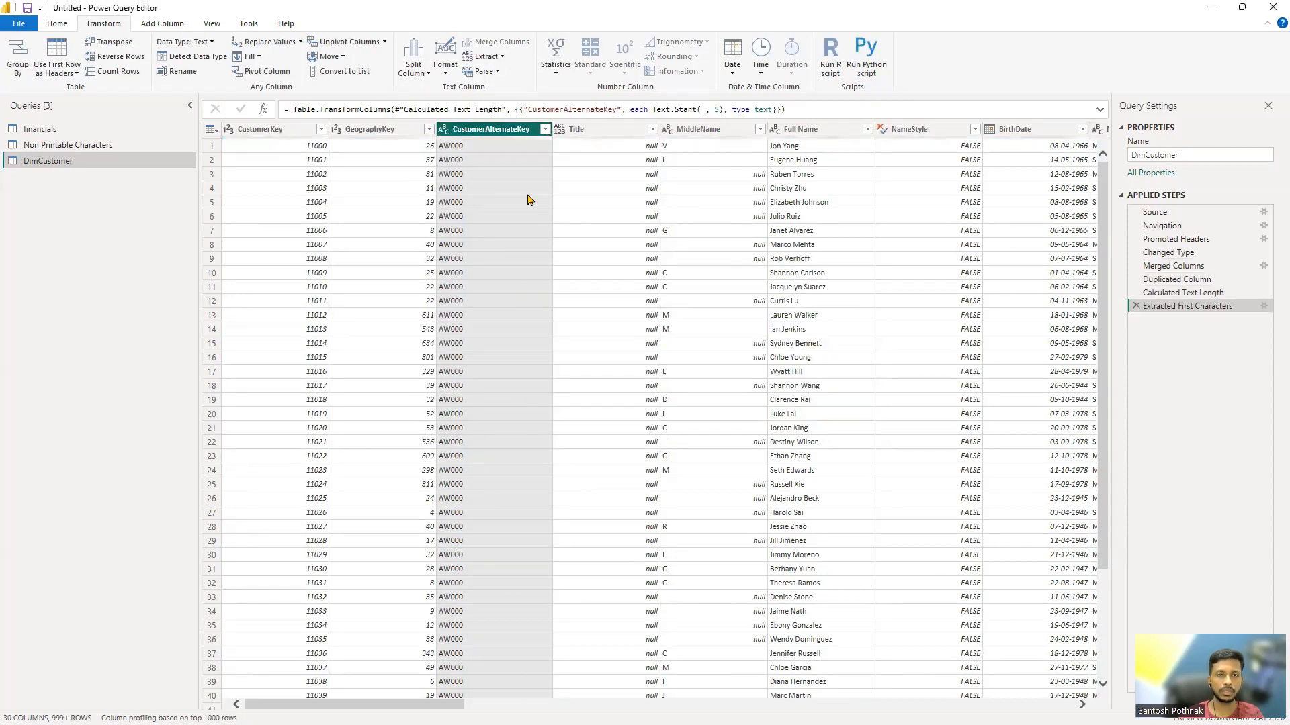
Step: Delete the applied step that extracted the first characters of CustomerAlternateKey
click(483, 57)
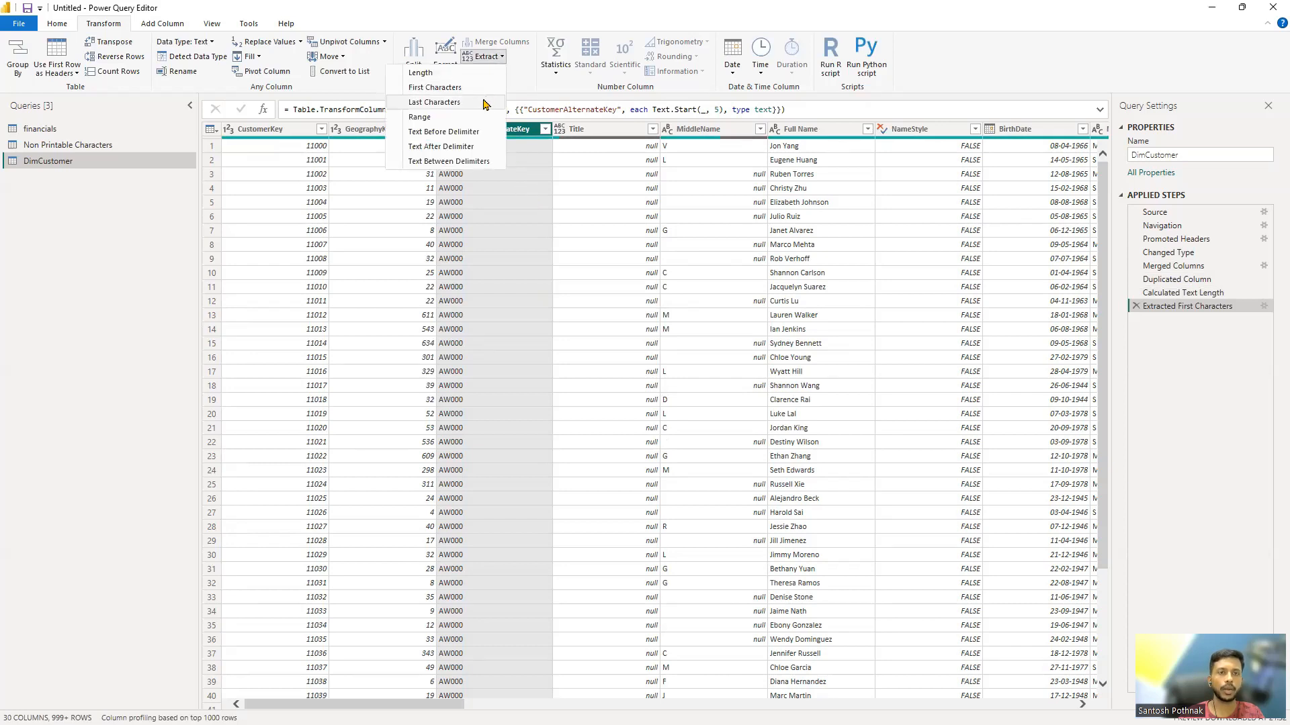
click(1135, 307)
click(1134, 308)
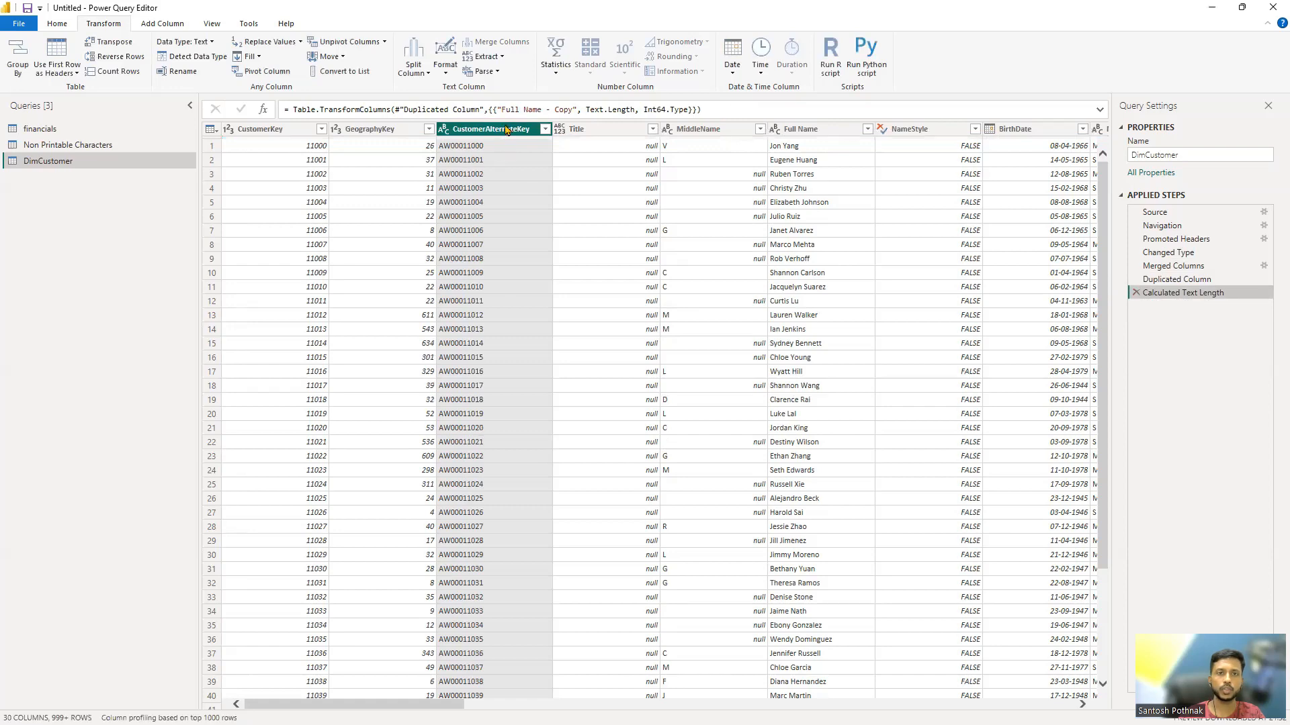
click(489, 60)
click(495, 121)
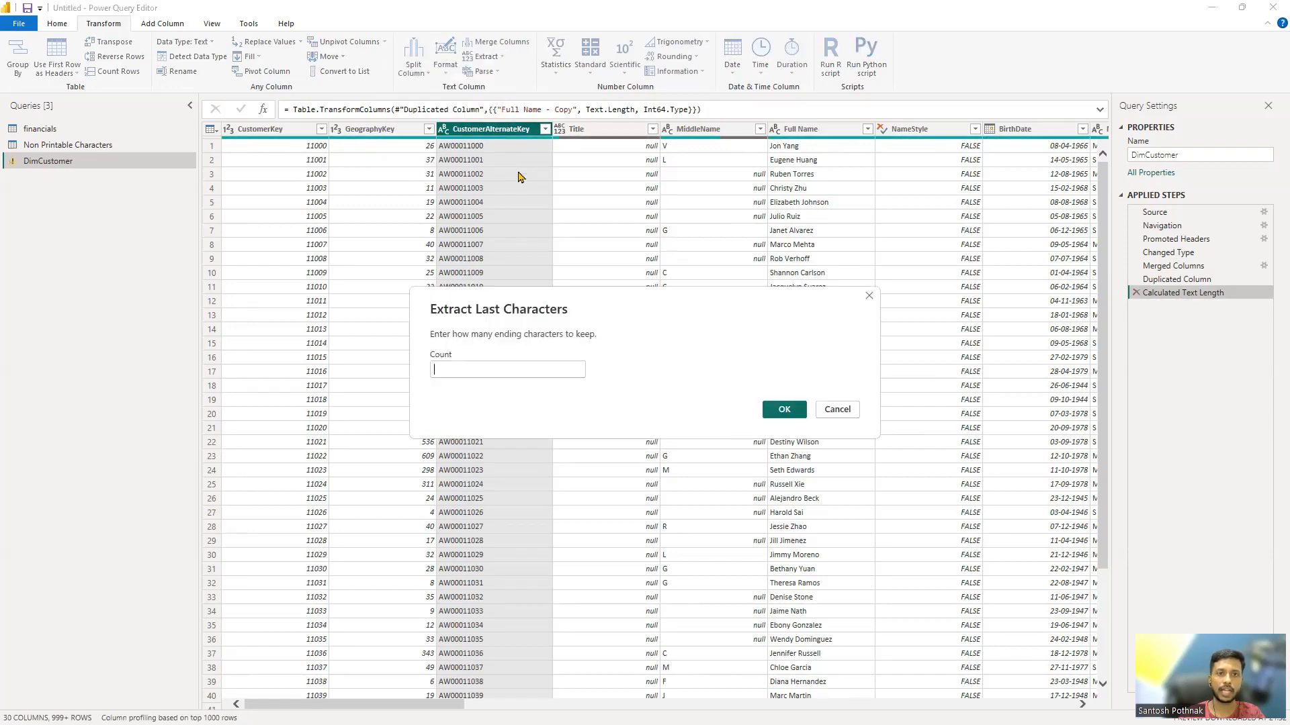
key(Escape)
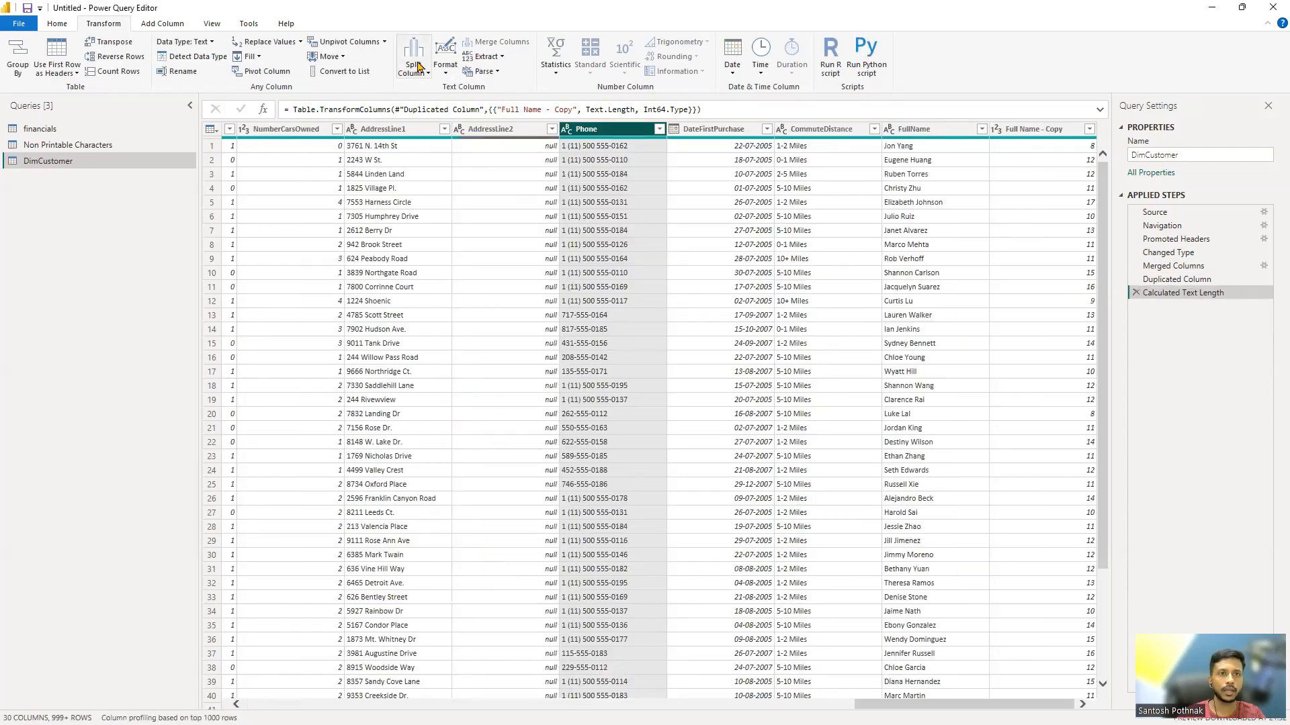
Step: Extract a text range from the Phone column with starting index 5 and 3 characters
click(484, 56)
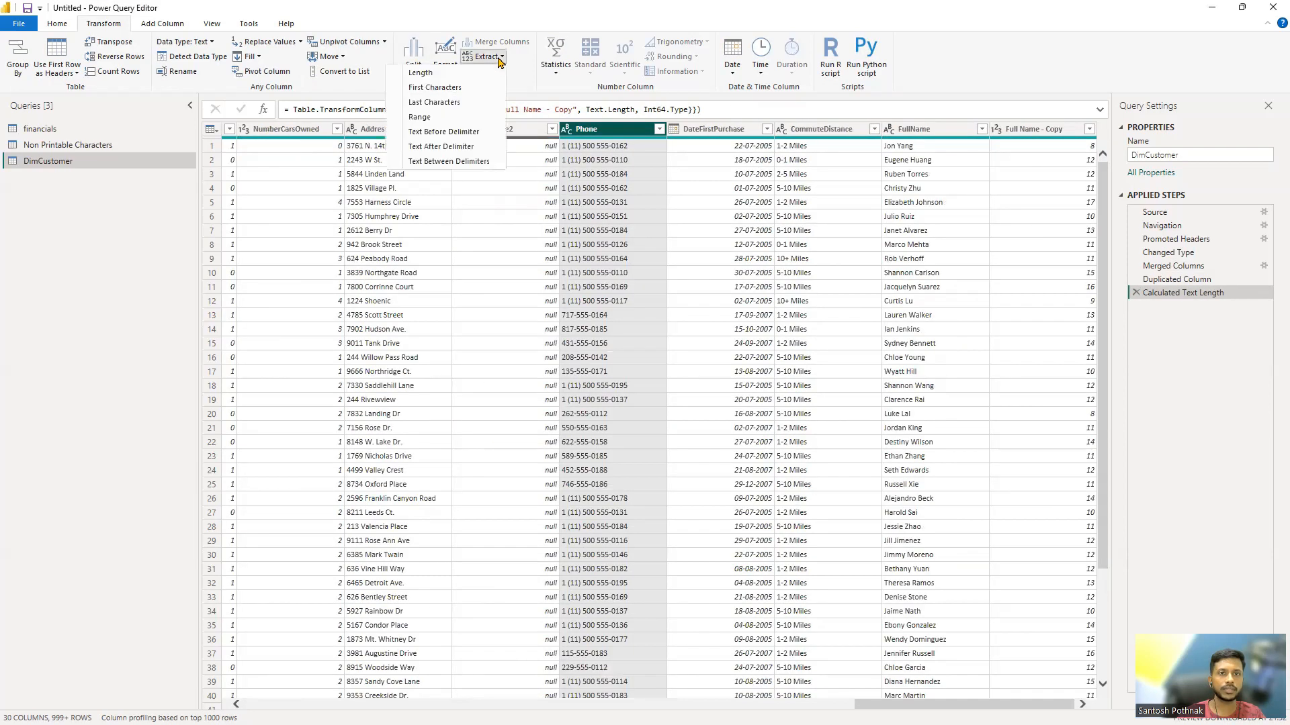
click(420, 117)
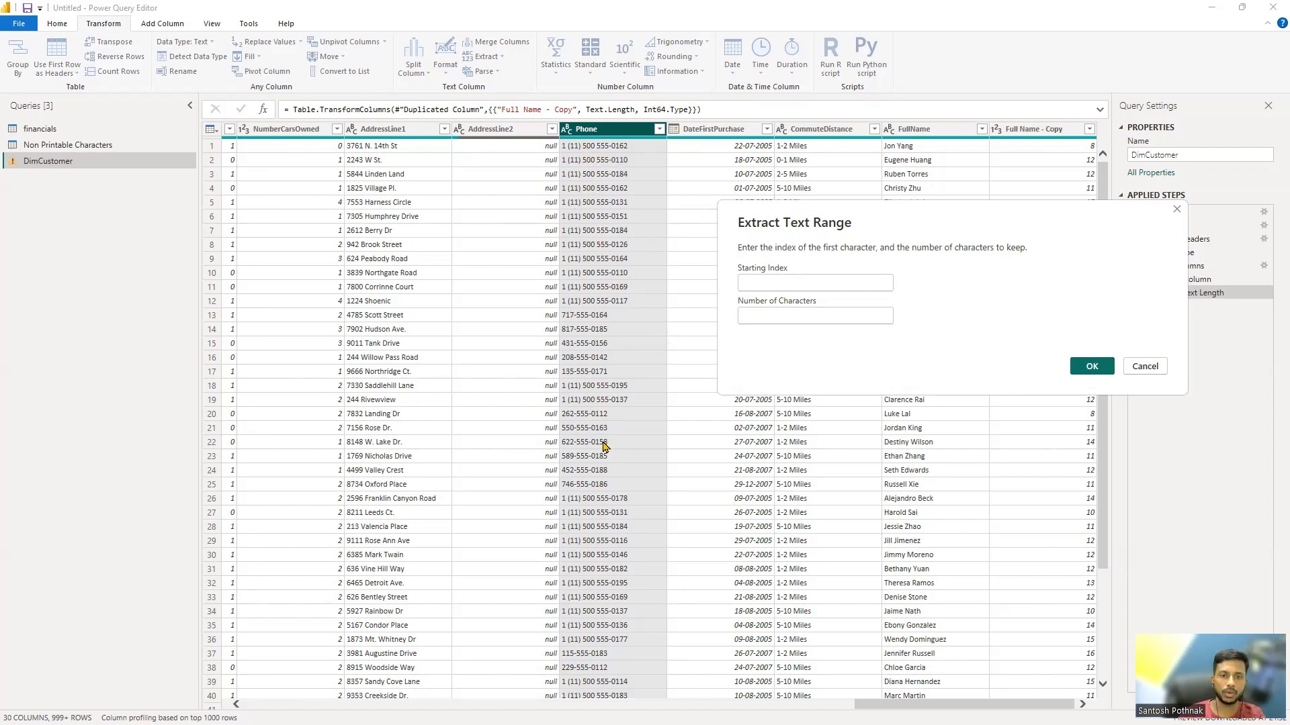
click(754, 285)
text(5)
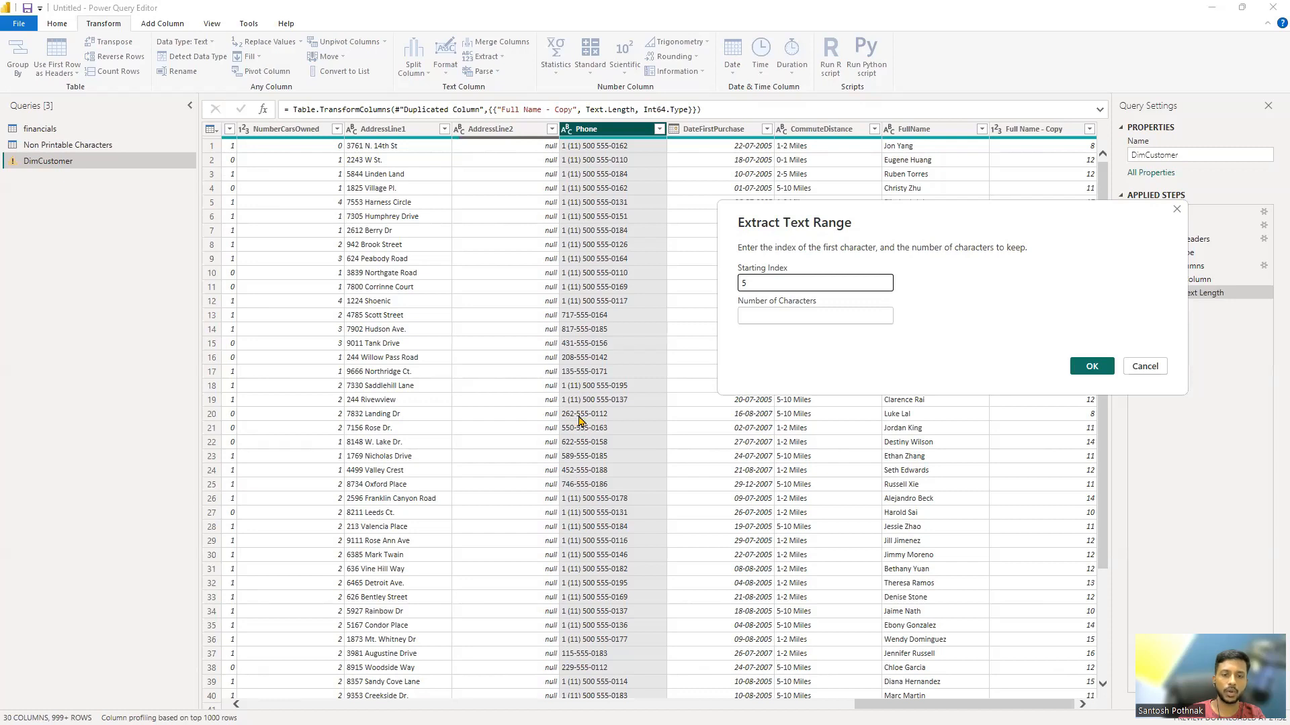
click(773, 312)
text(3)
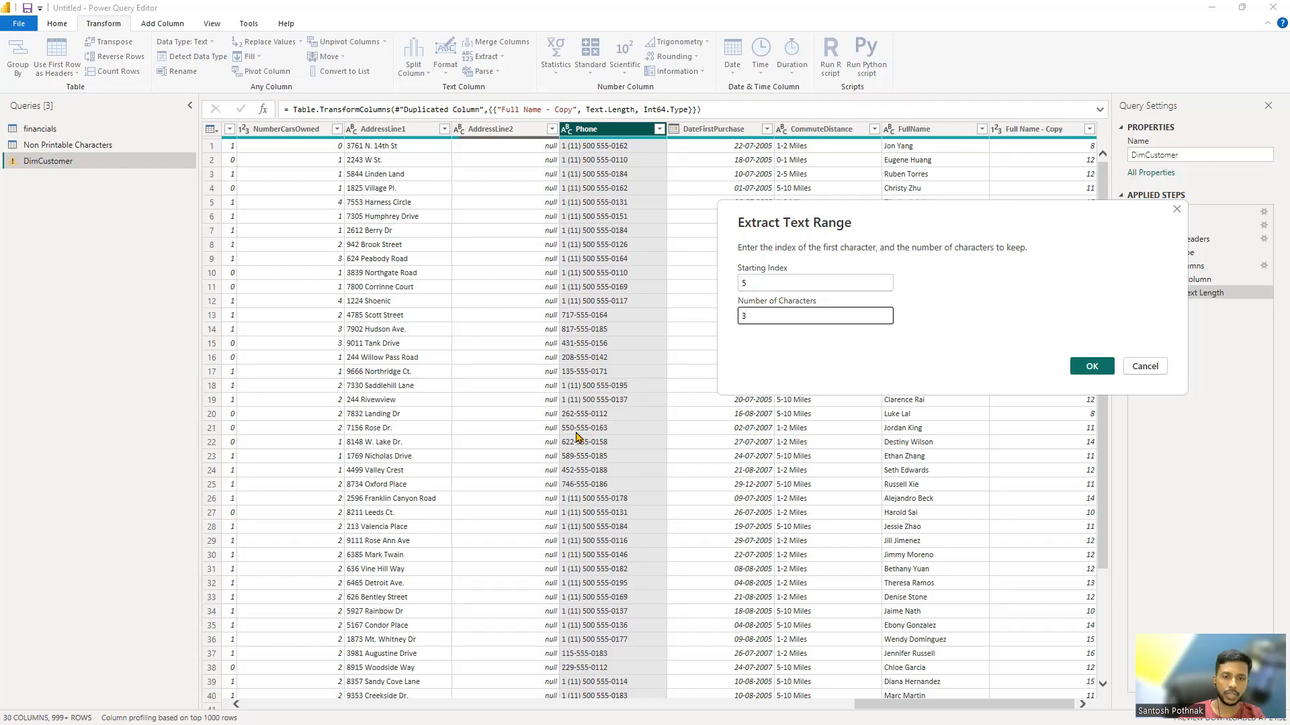
click(1074, 368)
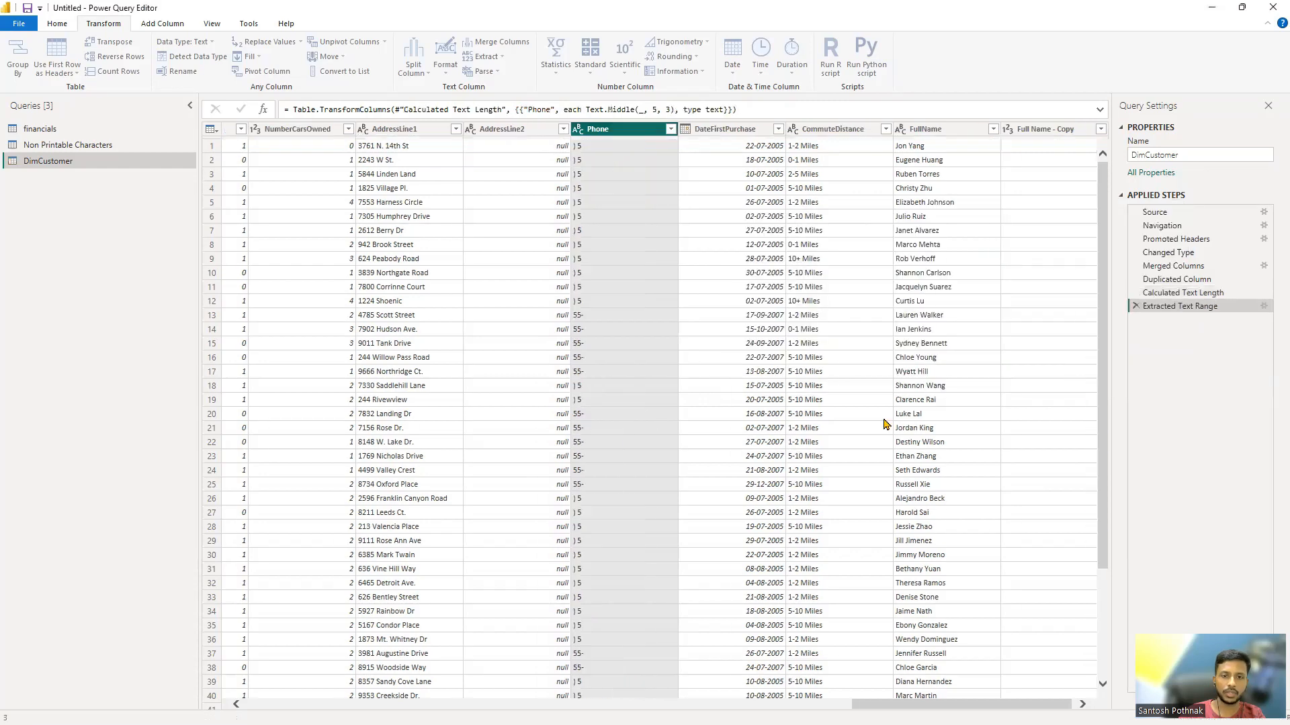
Step: Compare the Phone column with the preceding applied step, and set the text range extraction's starting index to 4
click(1197, 292)
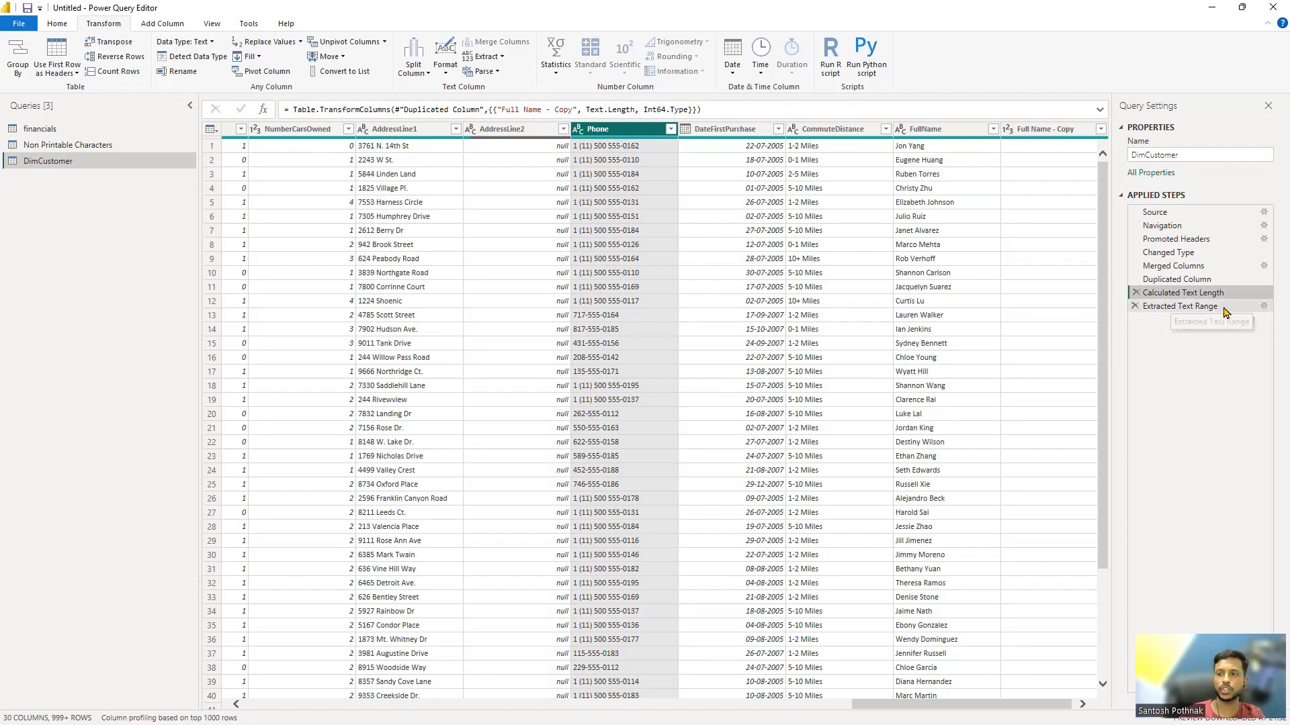
click(1202, 307)
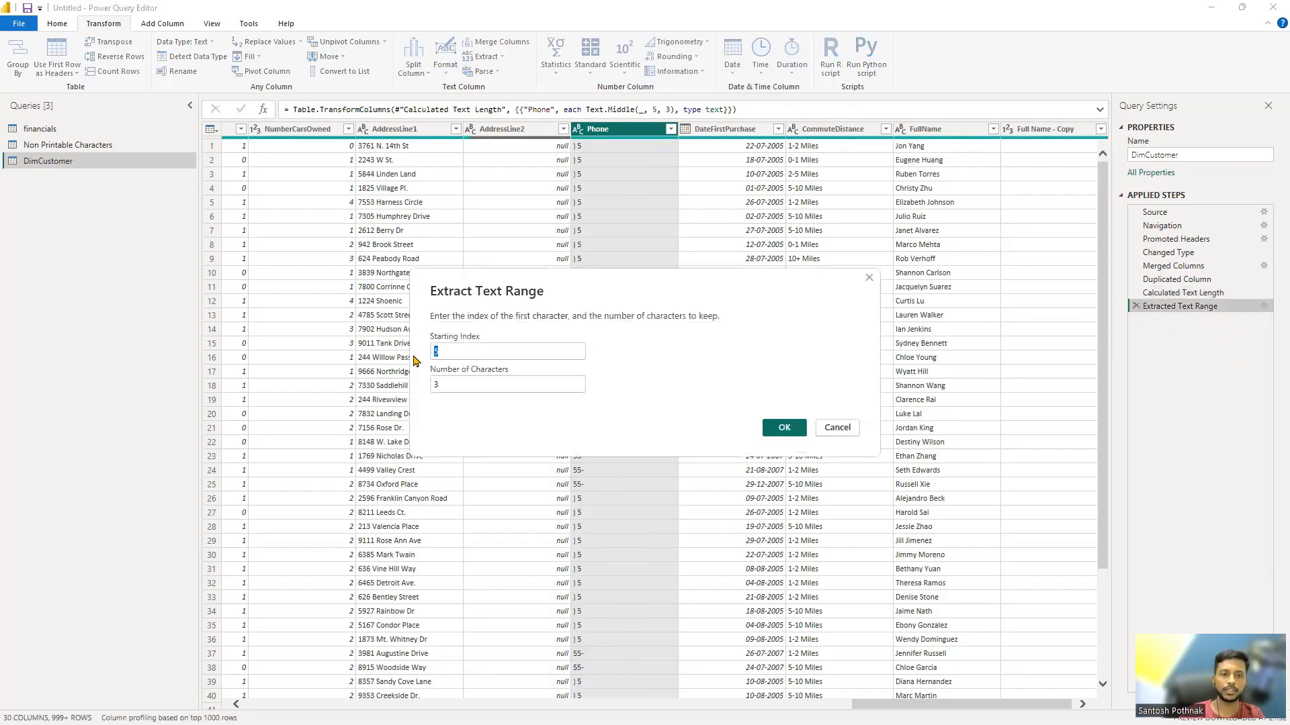
click(783, 436)
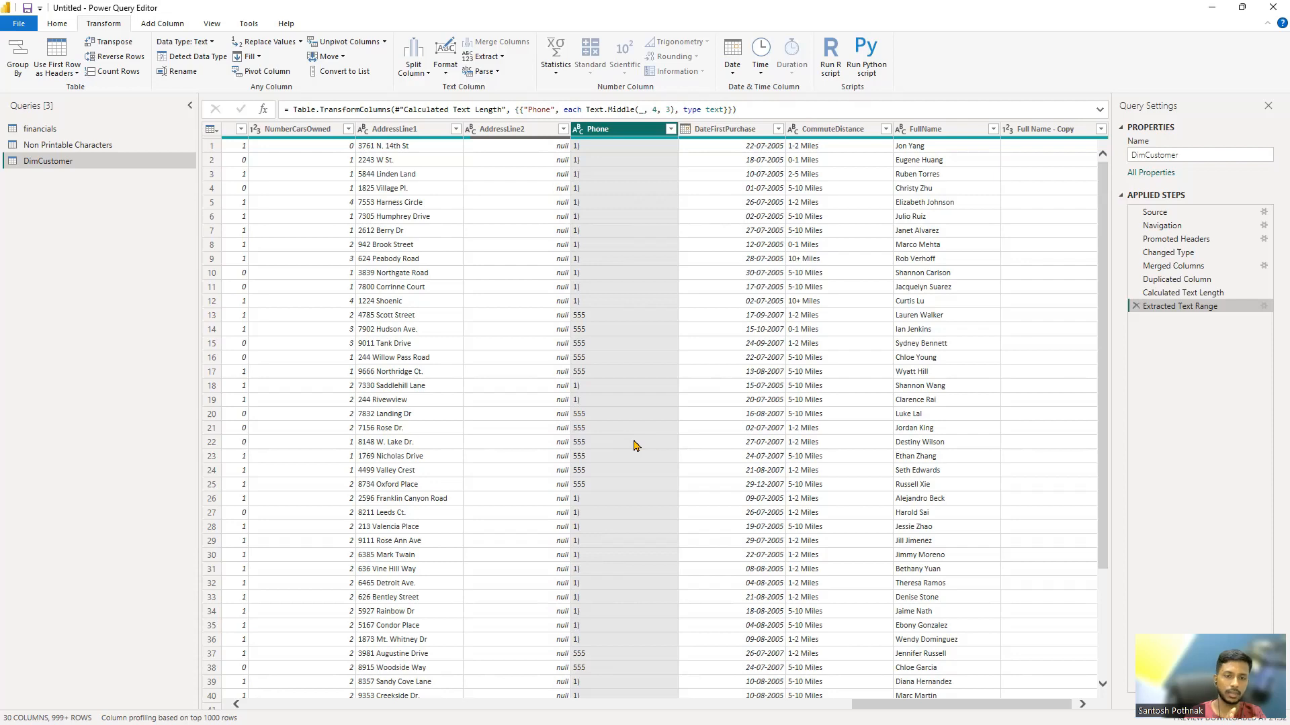
scroll(631, 444, down, 7)
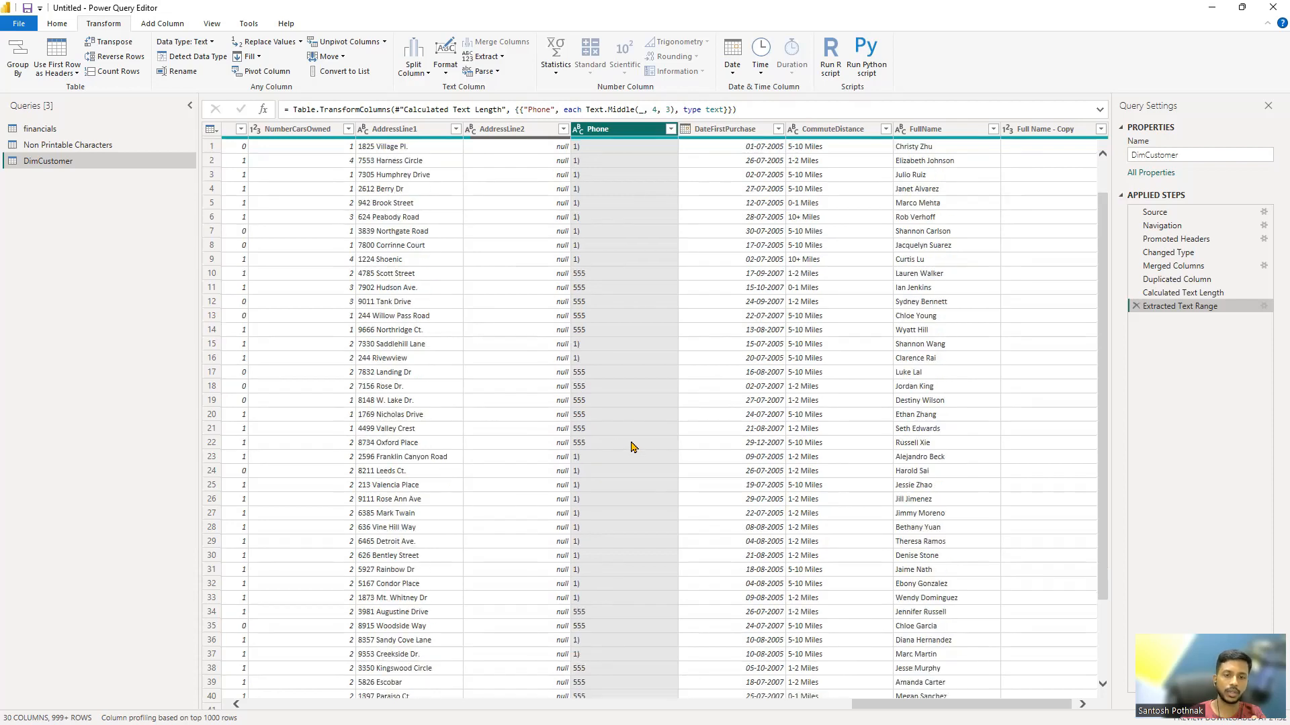
scroll(593, 432, down, 20)
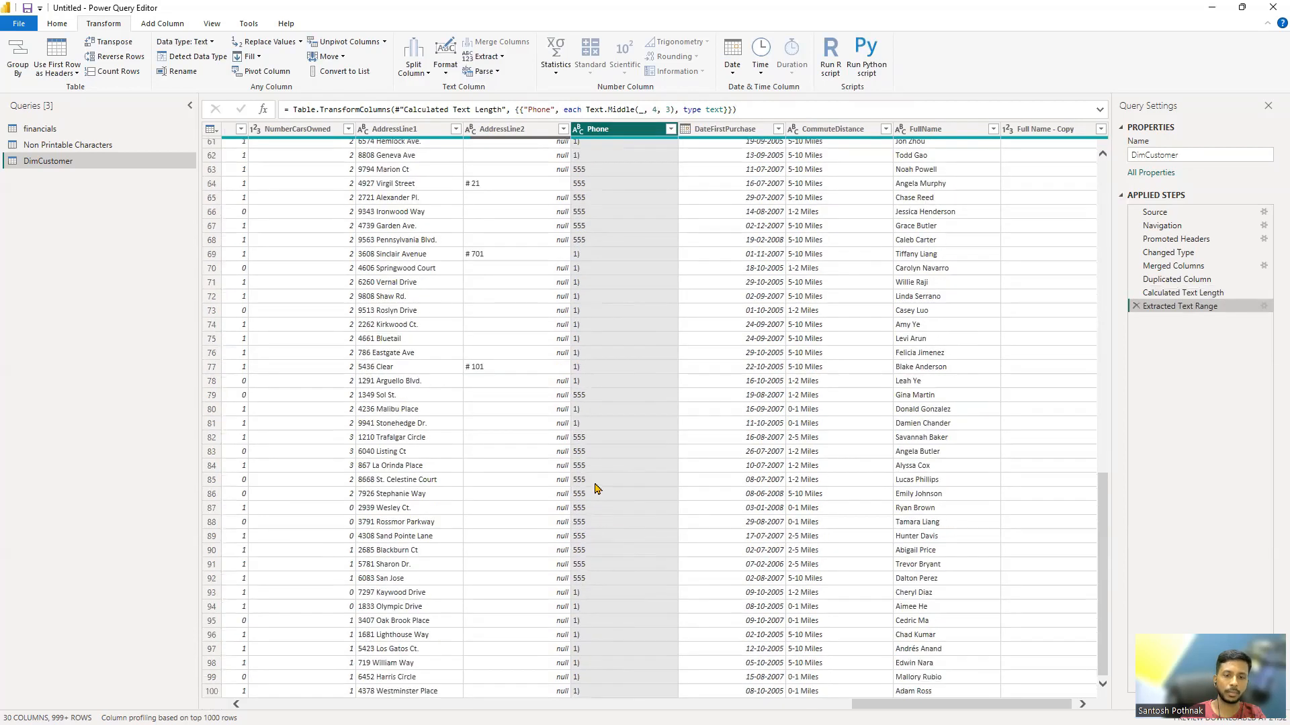
scroll(594, 389, down, 8)
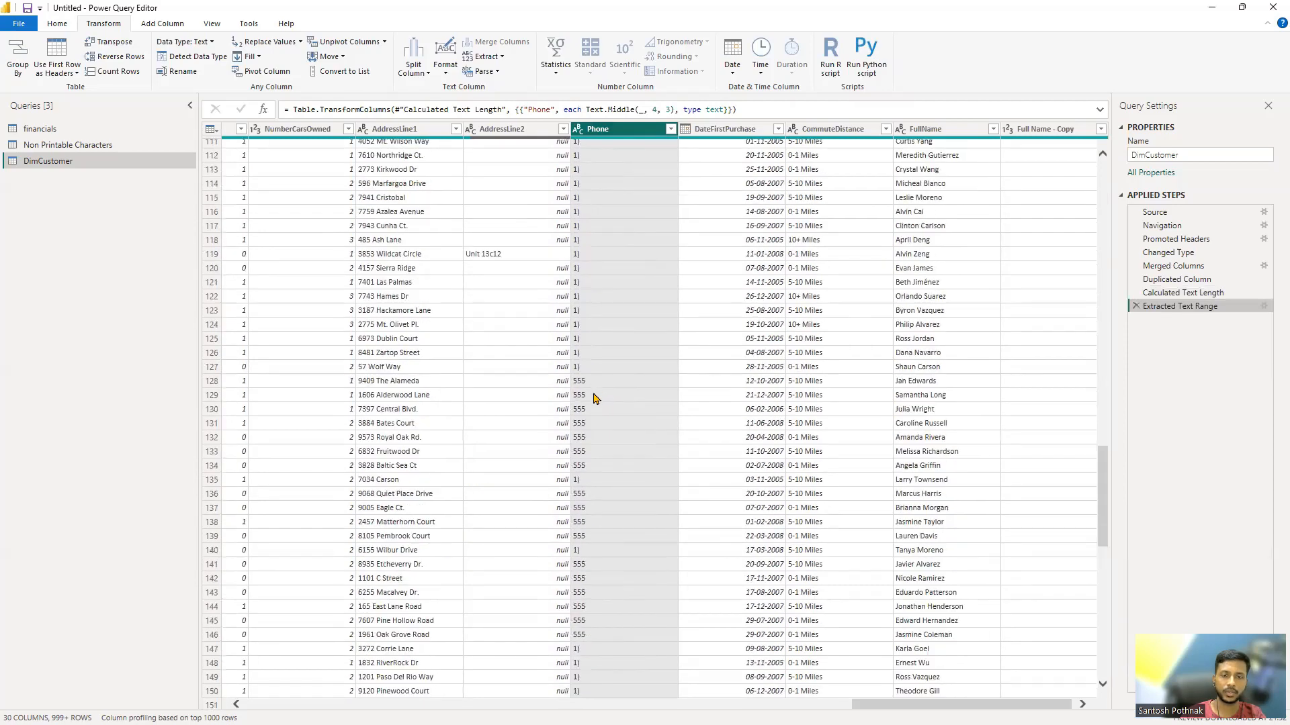
click(446, 70)
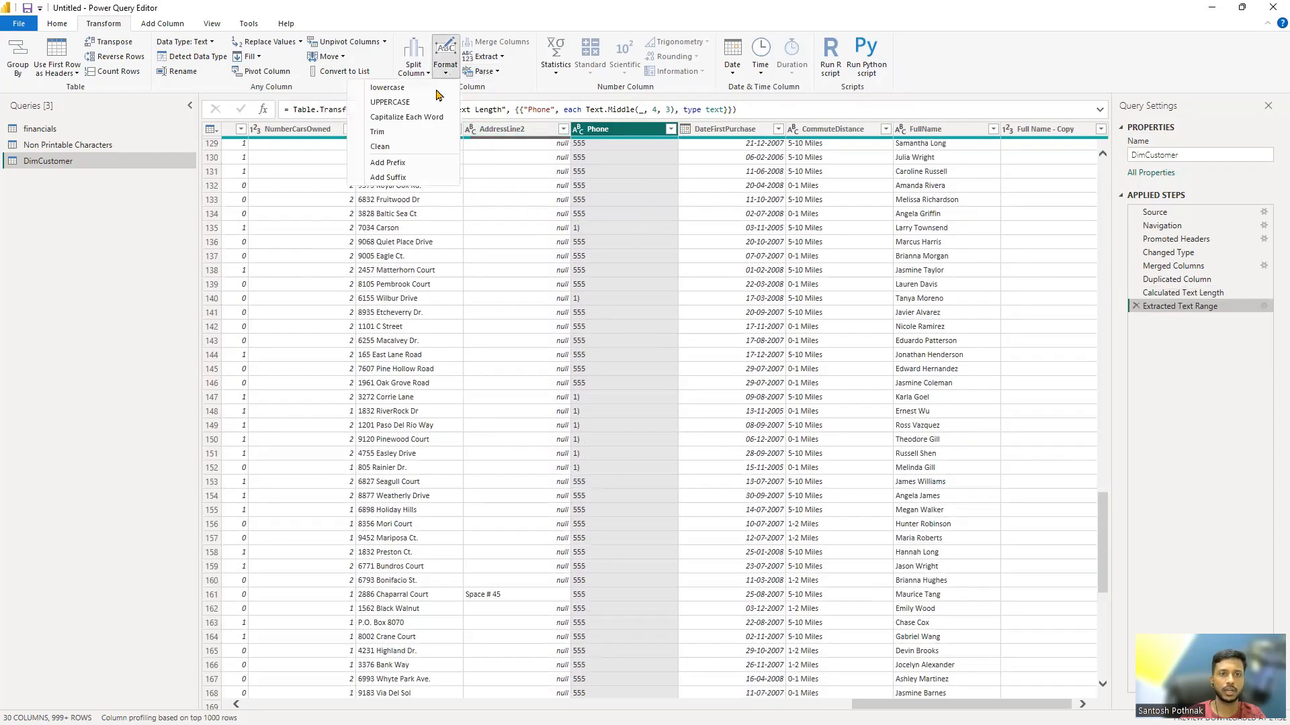
click(502, 59)
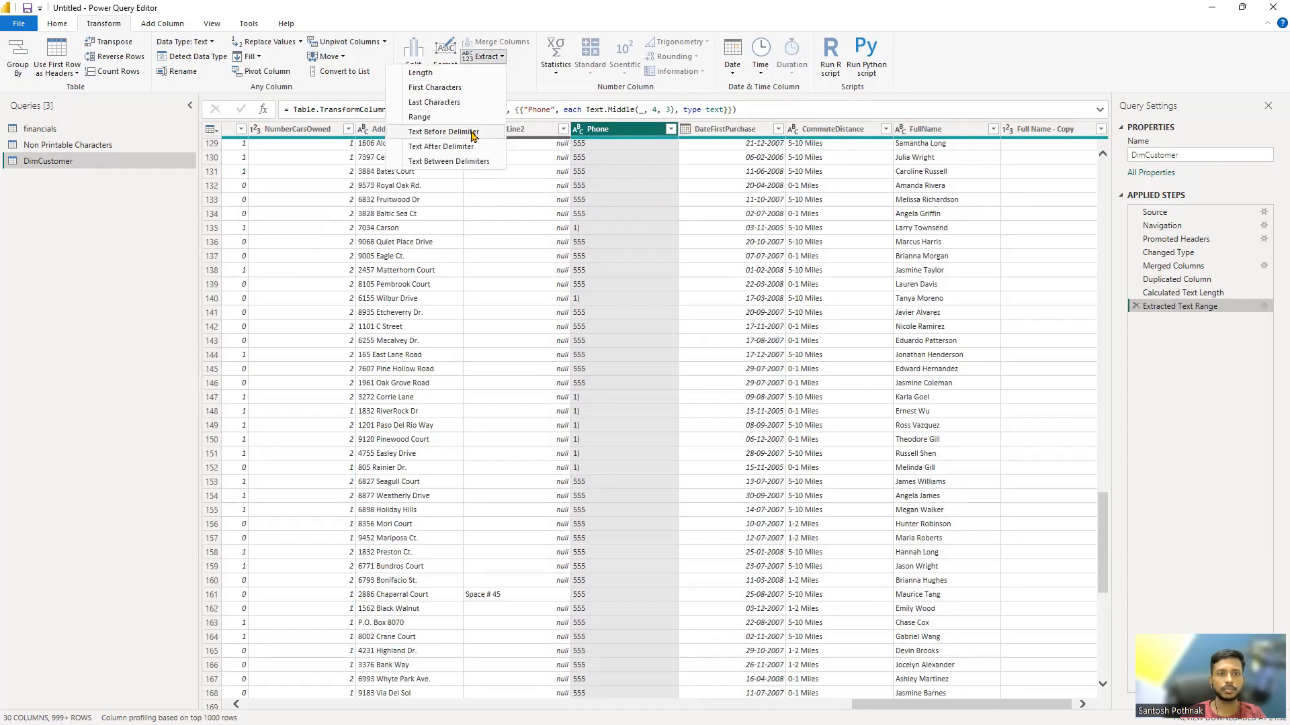
click(519, 661)
Step: Extract the text before the @ delimiter in the EmailAddress column
click(522, 704)
click(521, 704)
click(781, 130)
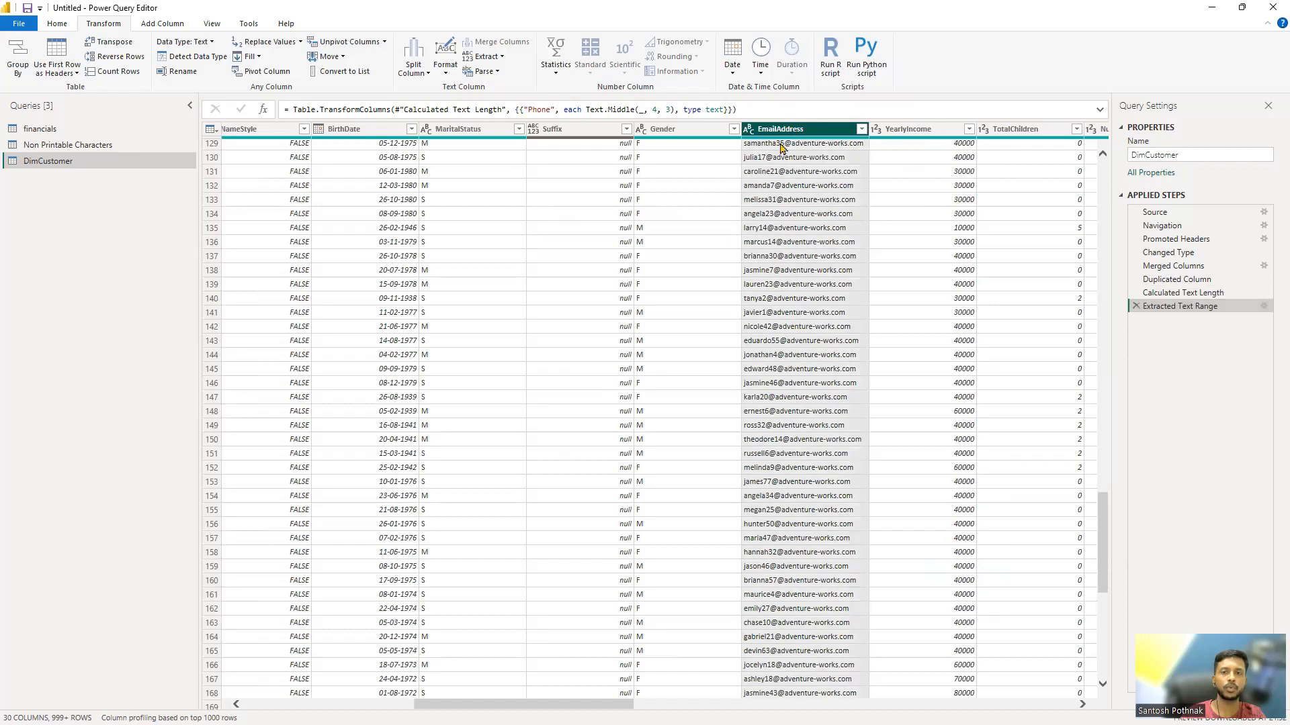
click(500, 57)
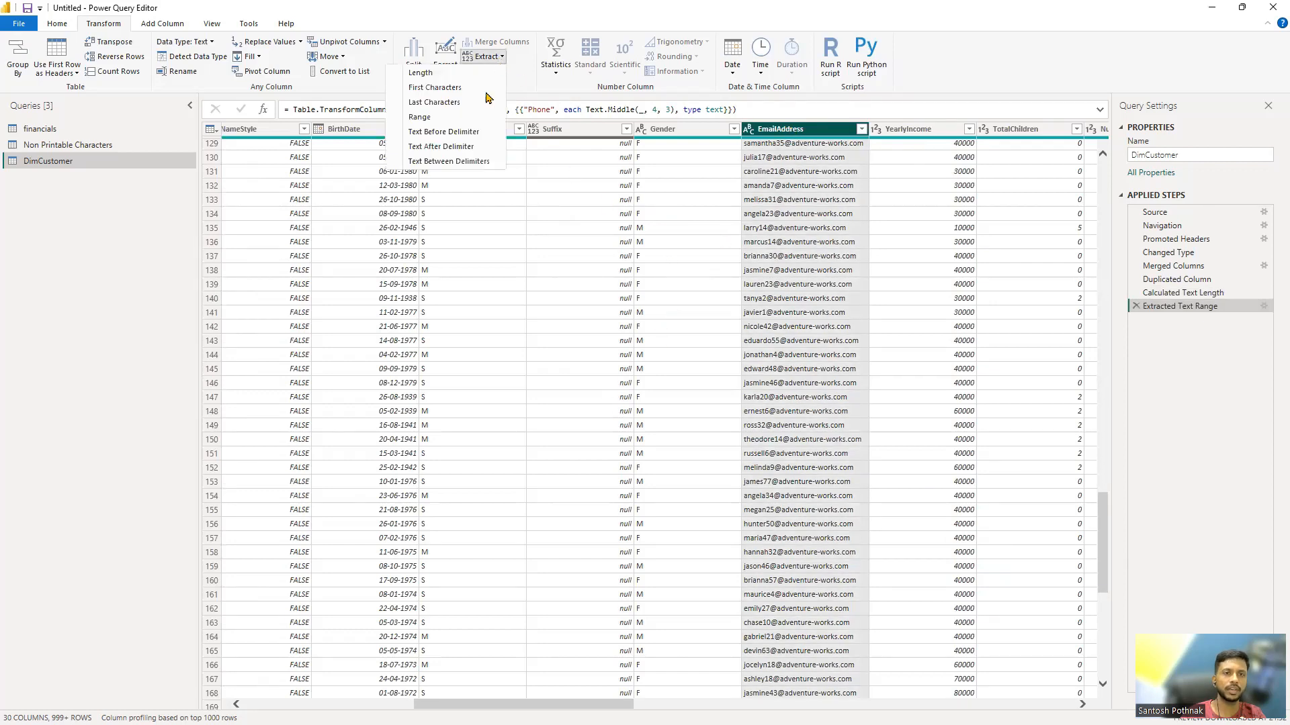
click(472, 137)
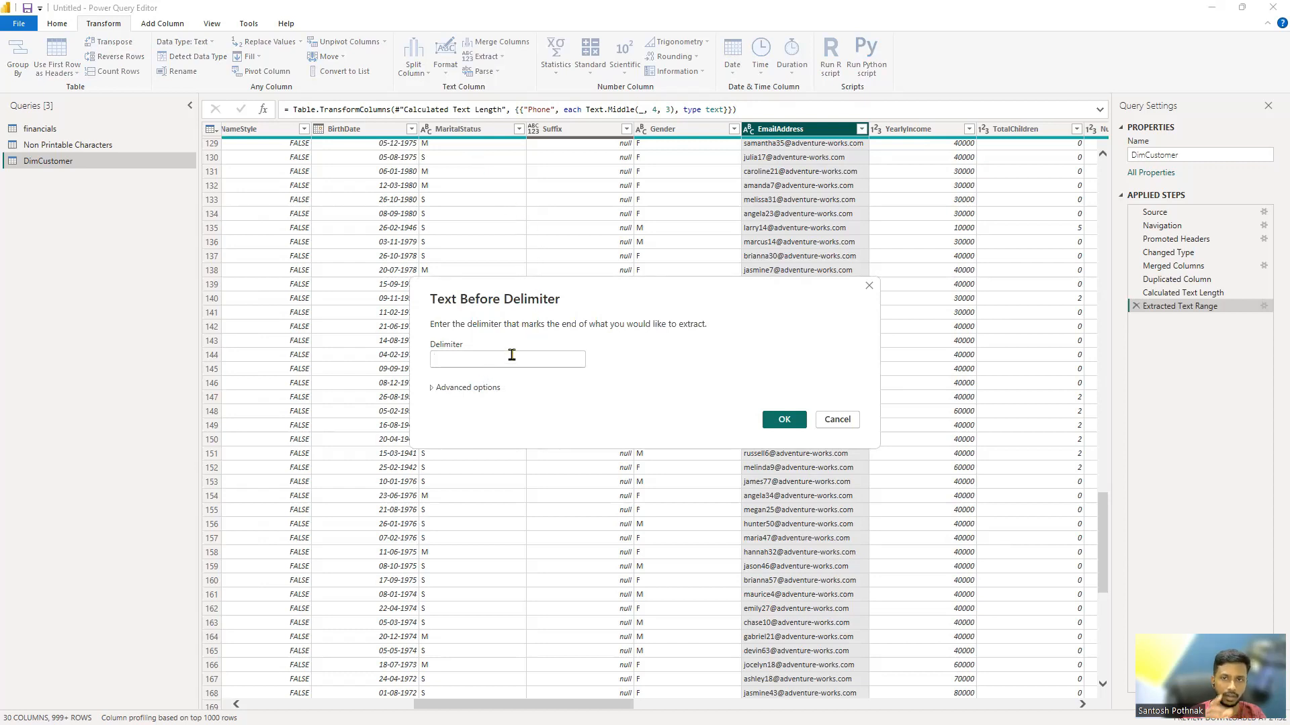
text(@)
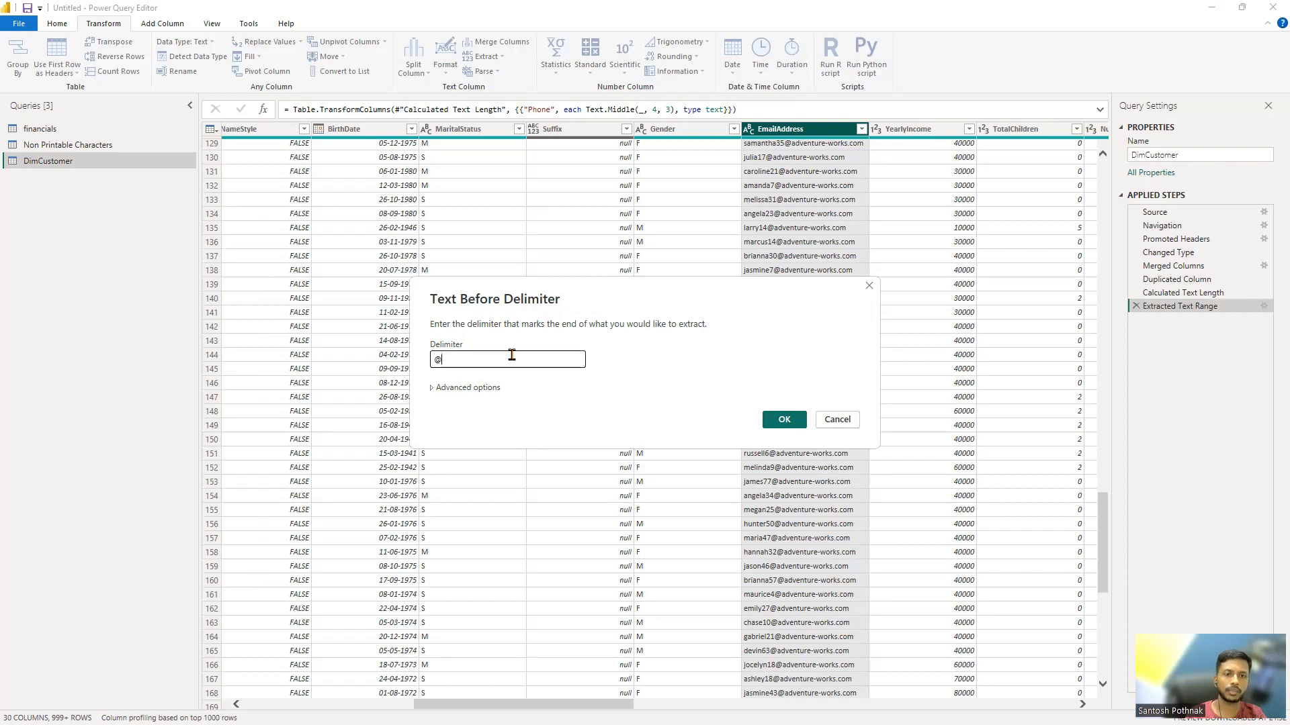
click(783, 419)
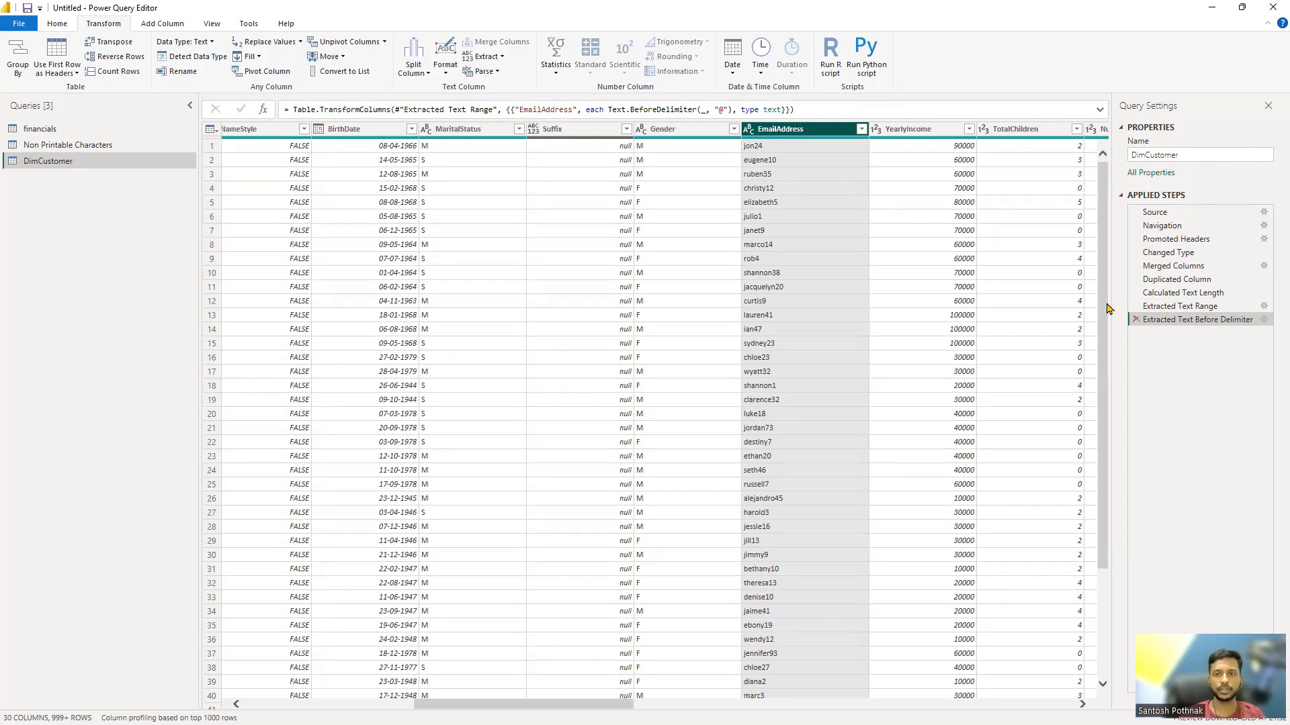
Step: Delete the applied step that extracted the text before the delimiter, and extract the text after the @ delimiter in the EmailAddress column
click(1136, 320)
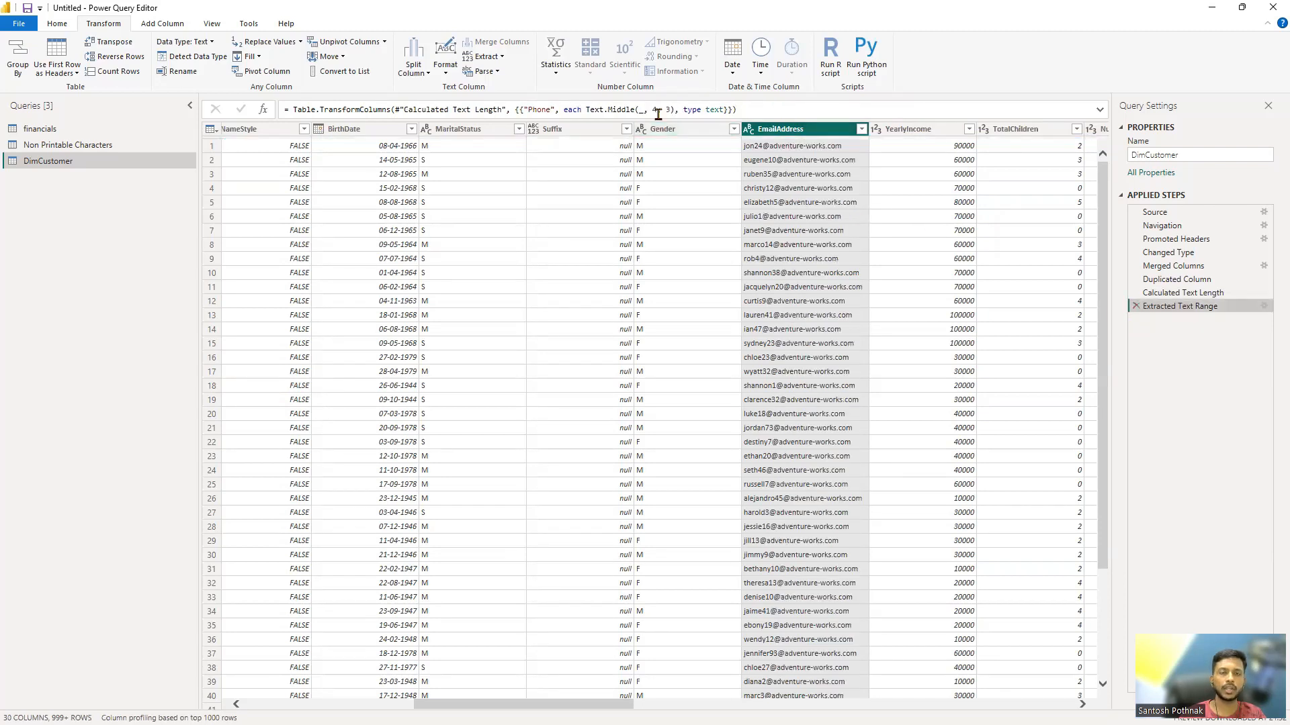
click(495, 60)
click(440, 146)
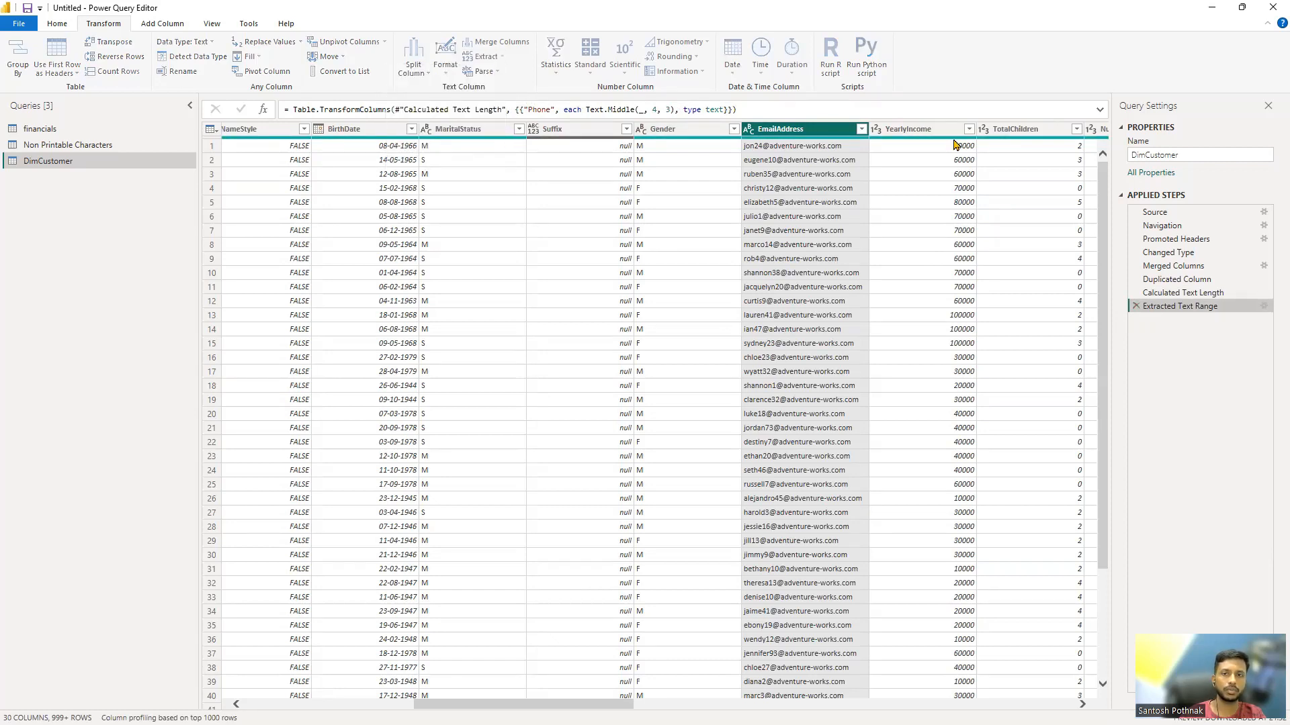
text(@)
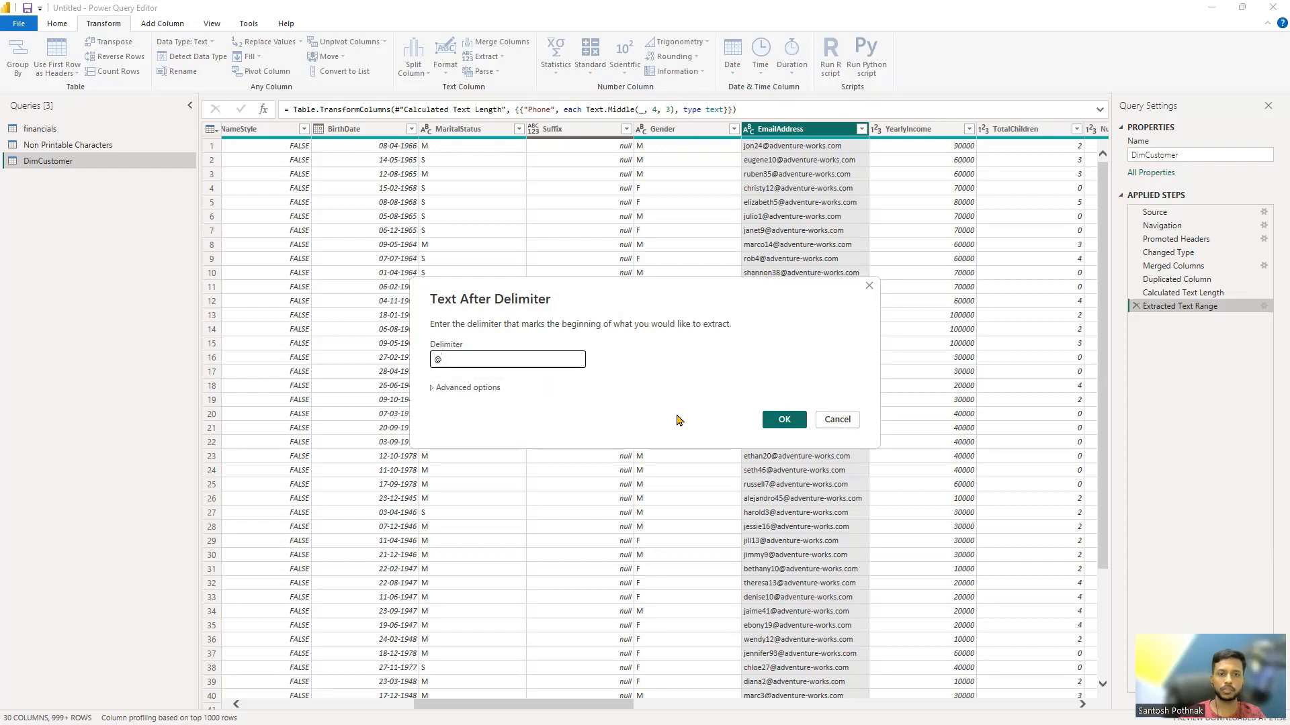
click(769, 421)
Step: Extract the text between the start delimiter @ and the end delimiter - in the EmailAddress column
click(484, 56)
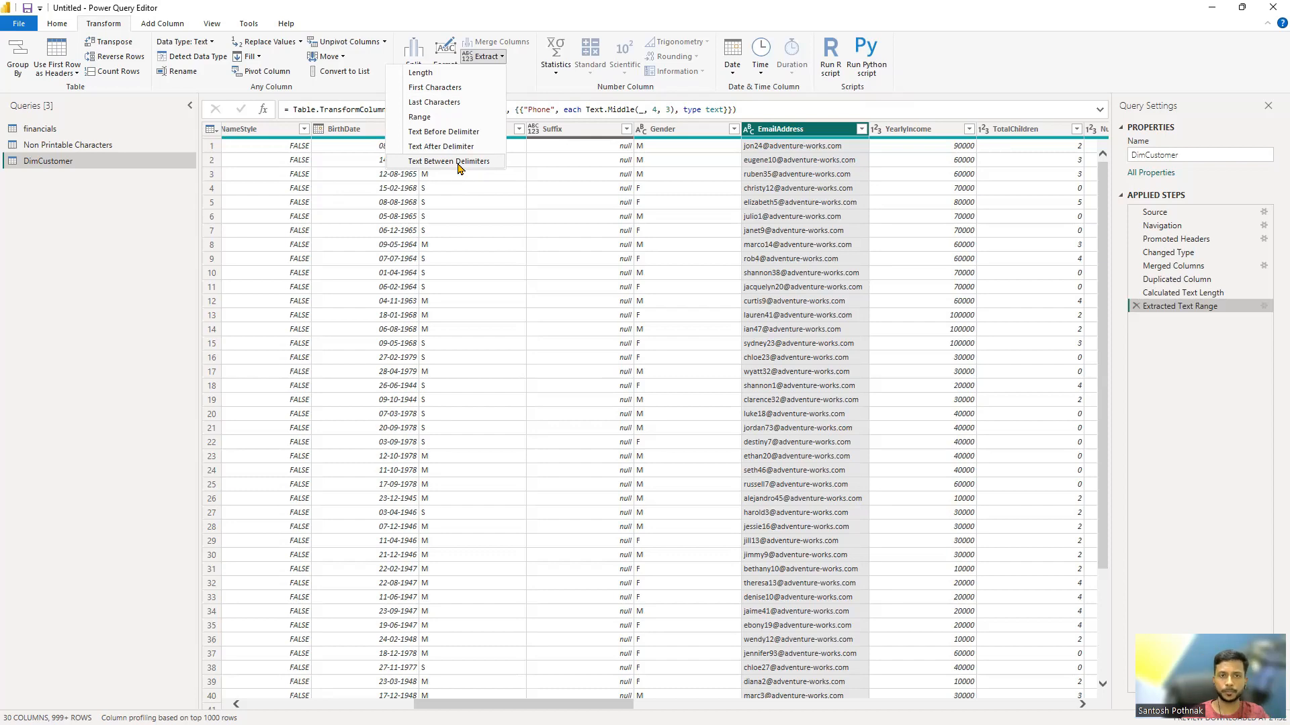
click(448, 161)
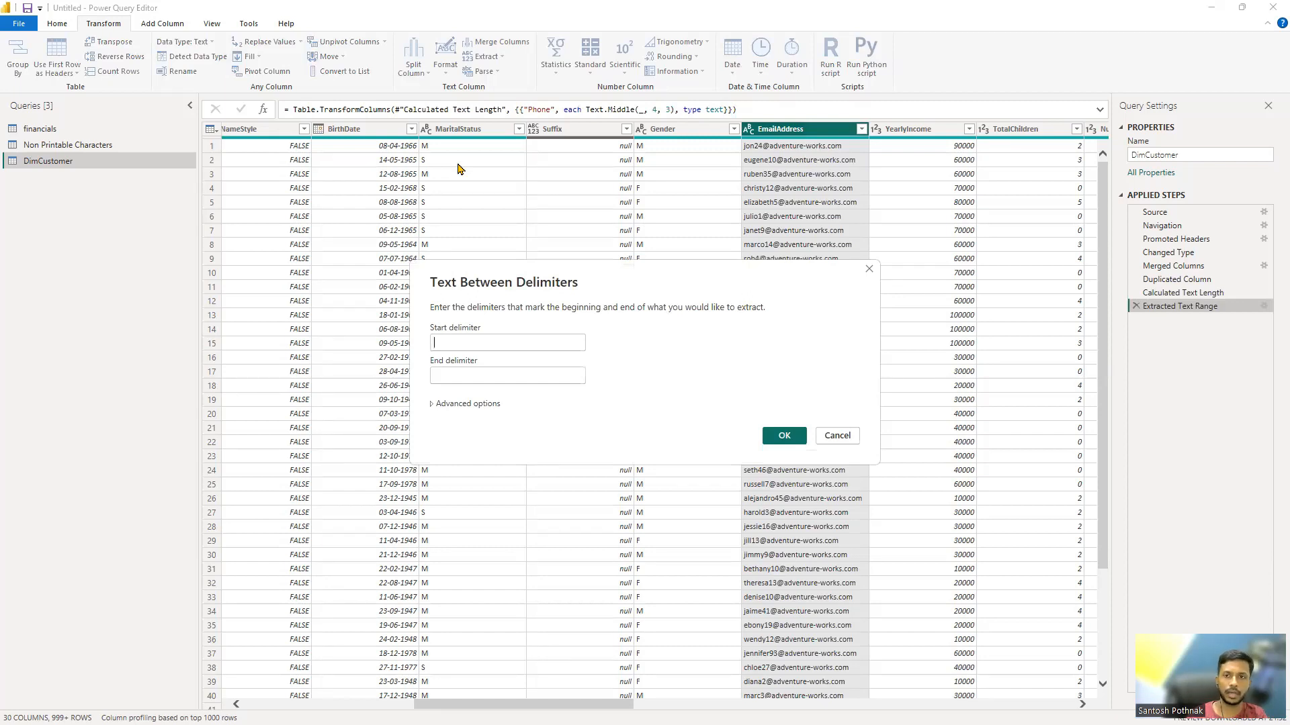
text(@)
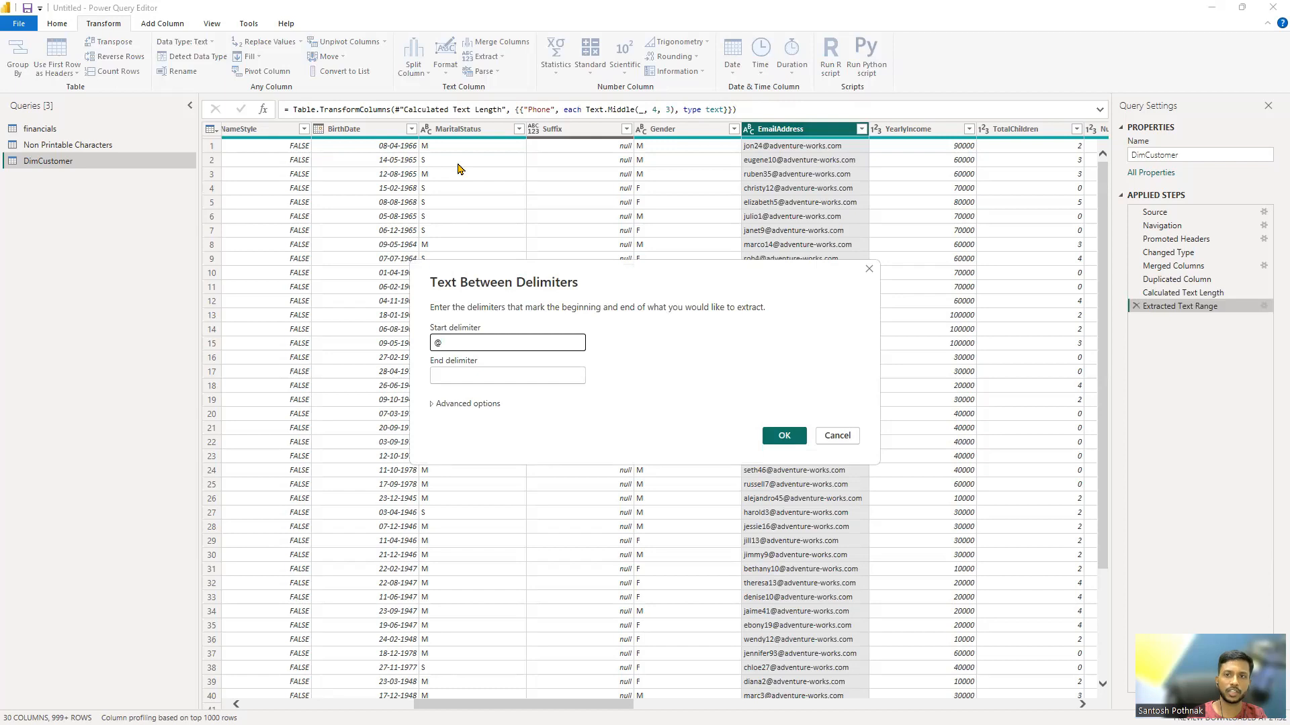
key(Tab)
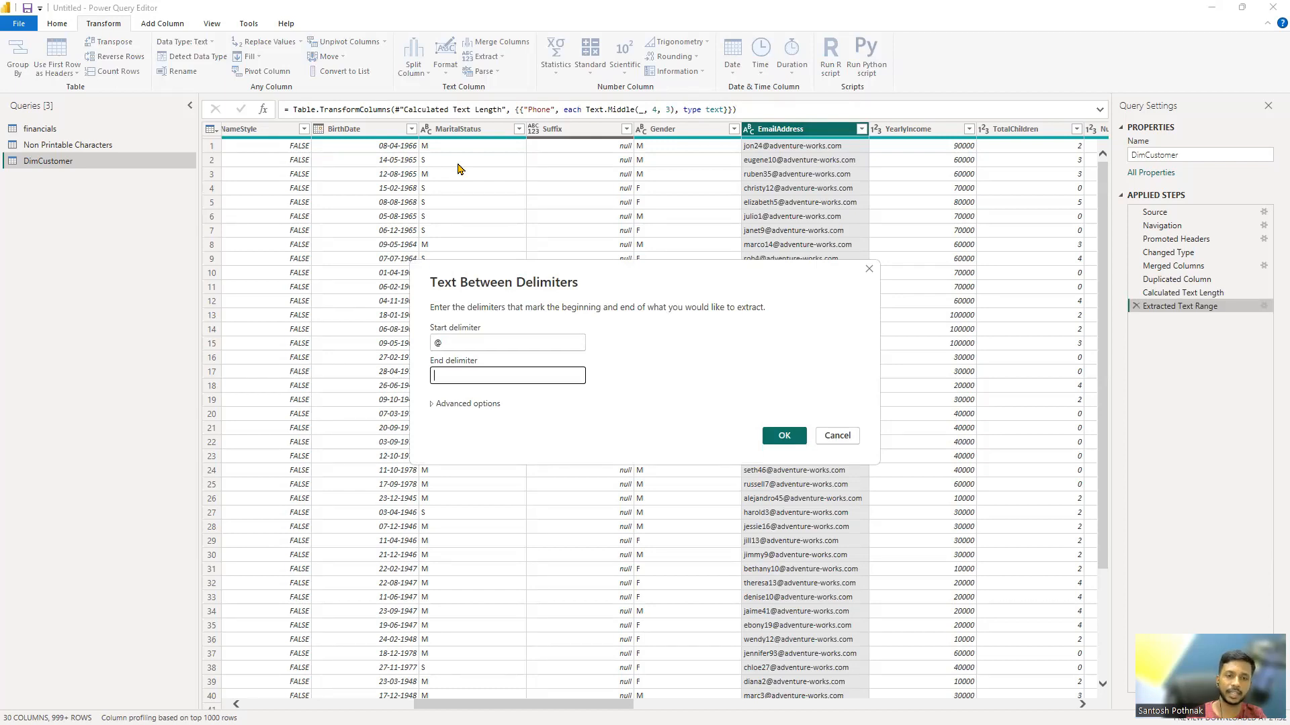
text(-)
click(784, 435)
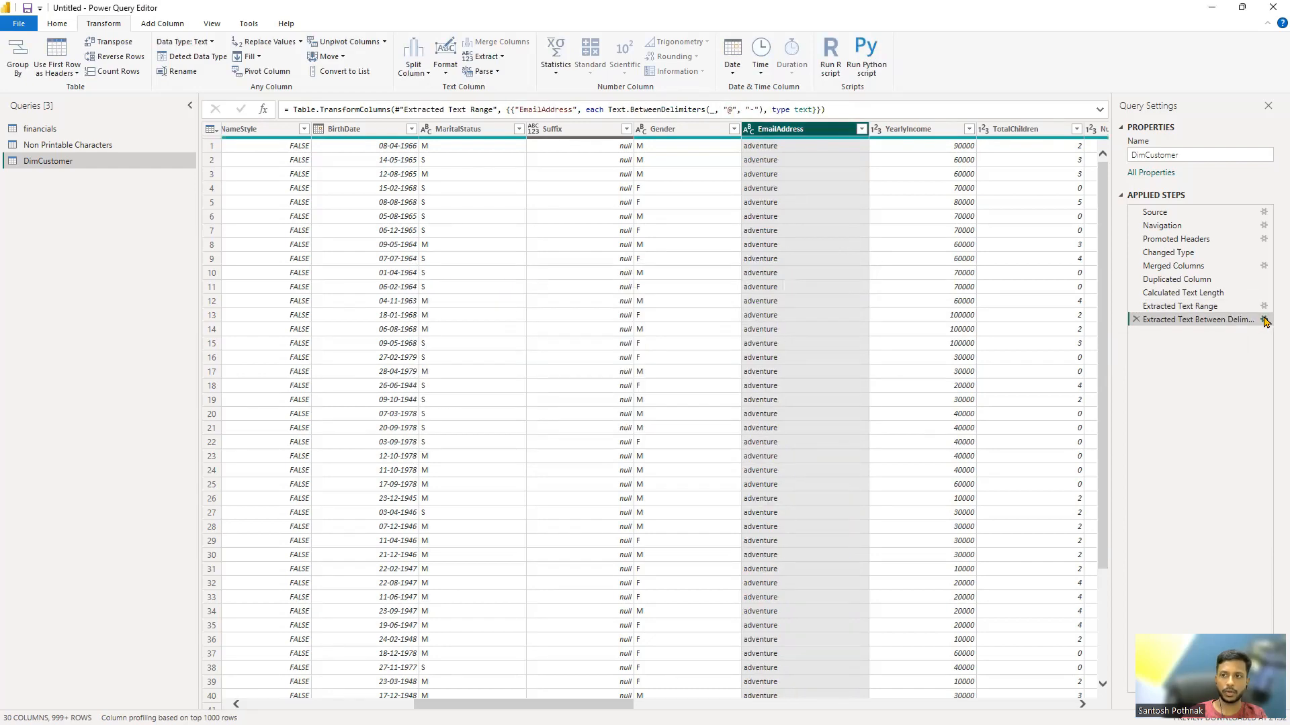
Step: Edit the applied step that extracts text between delimiters, setting its end delimiter to a period (.)
click(1264, 320)
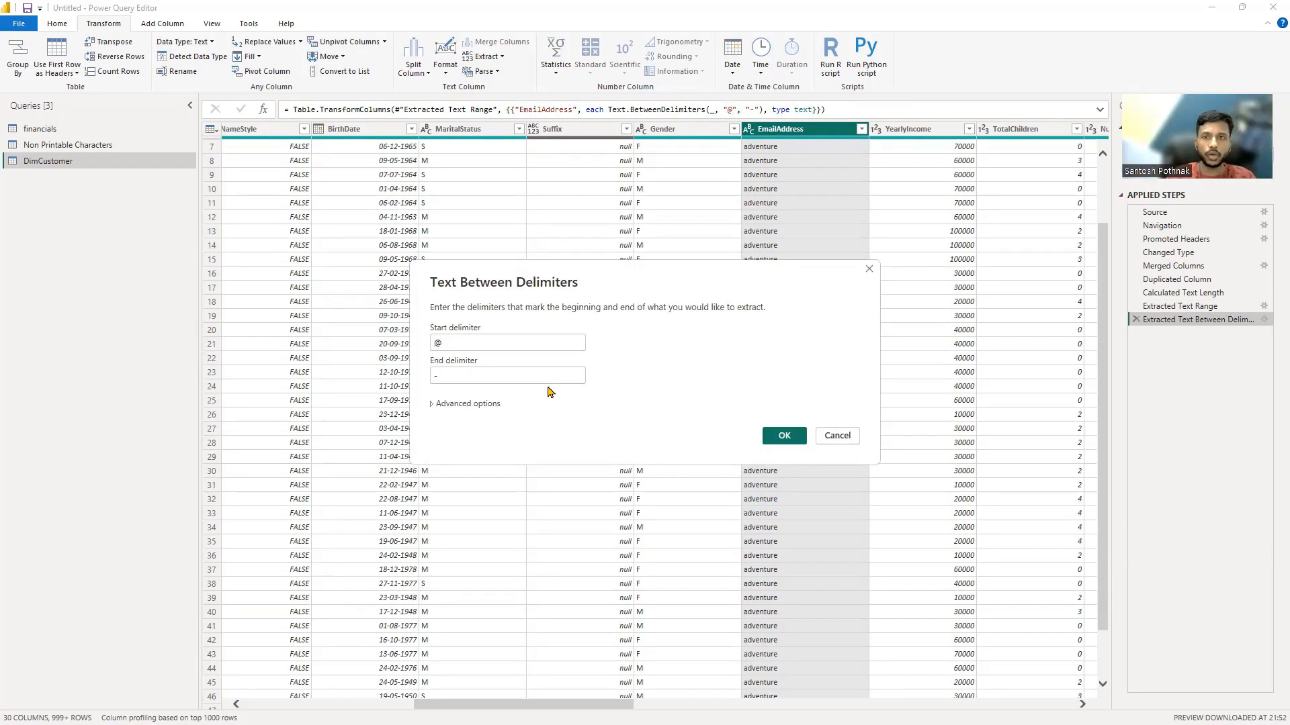
click(471, 373)
key(BackSpace)
text(.)
click(787, 438)
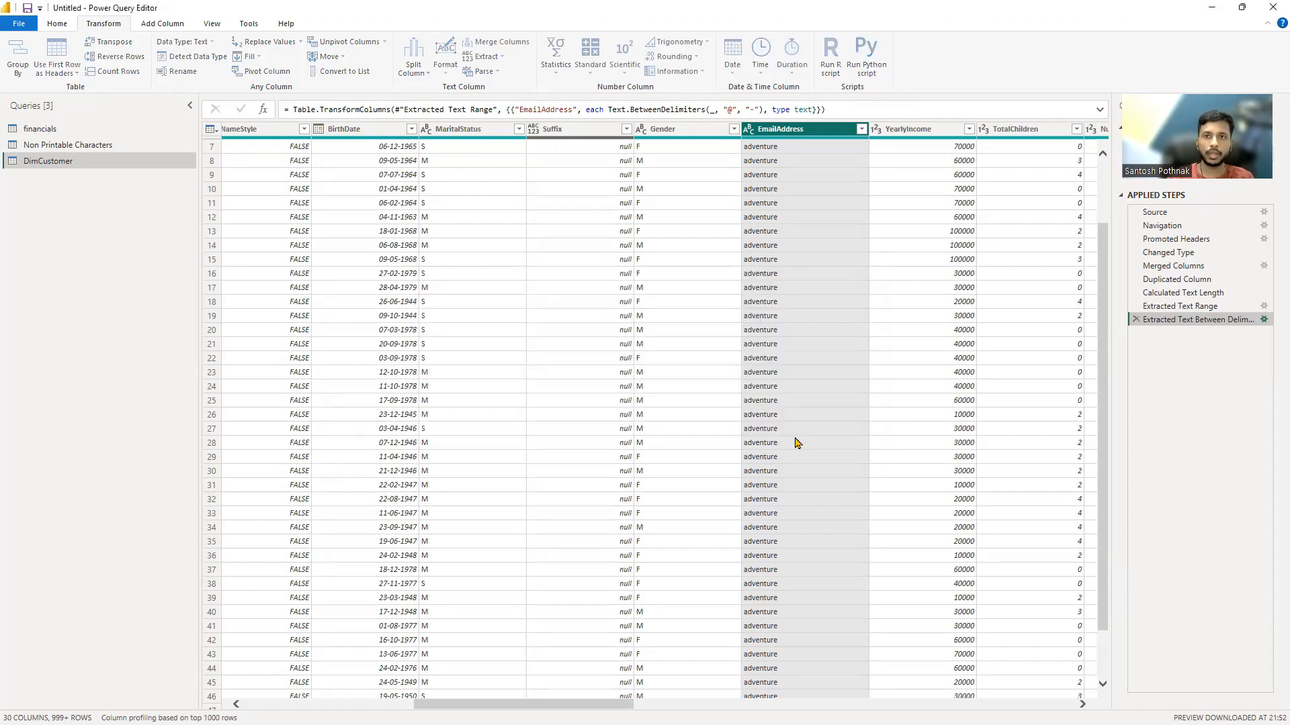